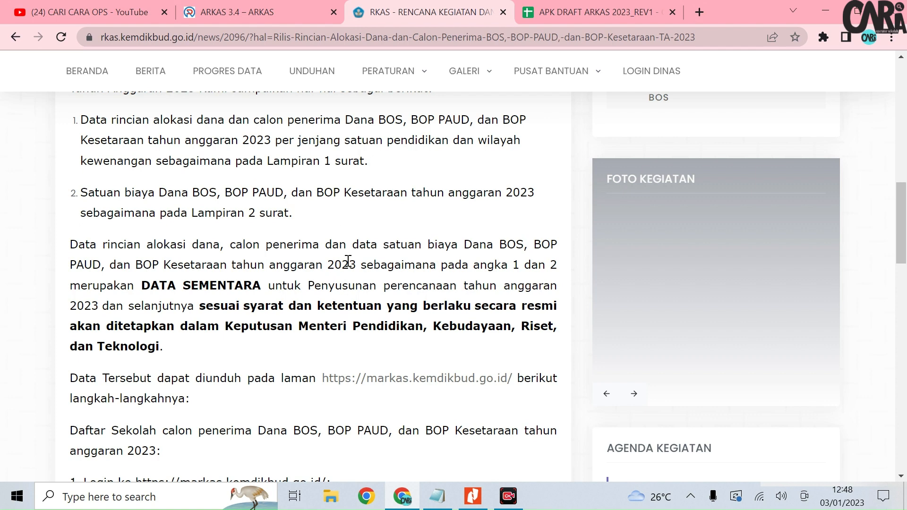
- Open the ARKAS 4.0 Informasi Umum section on the ARKAS help site and read its notice
click(248, 14)
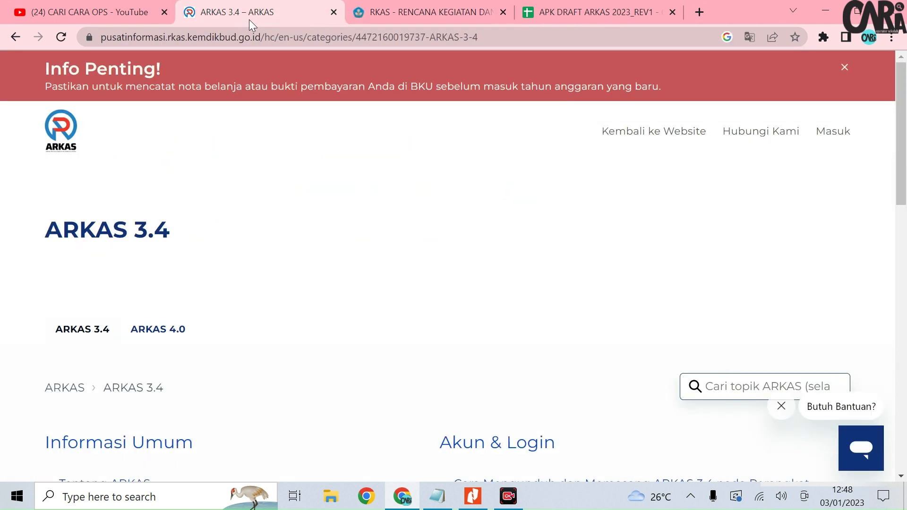
scroll(140, 400, down, 1)
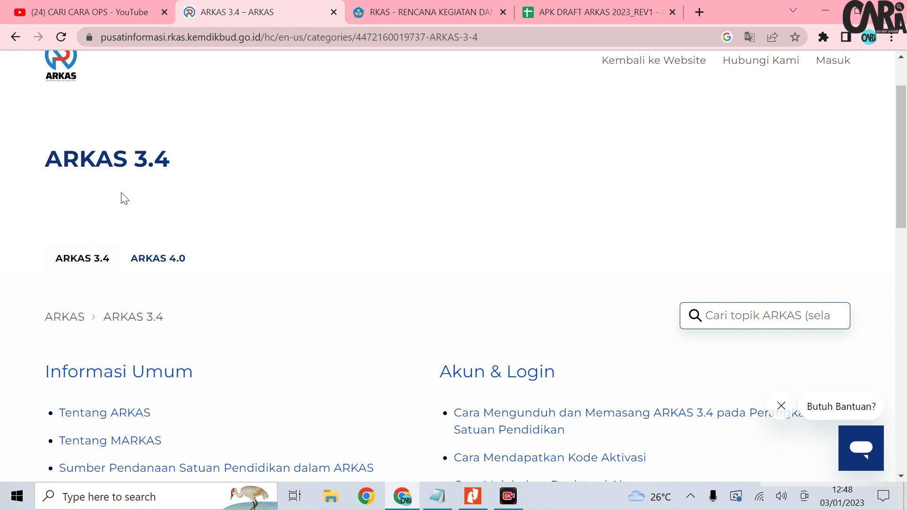
mouse_move(169, 267)
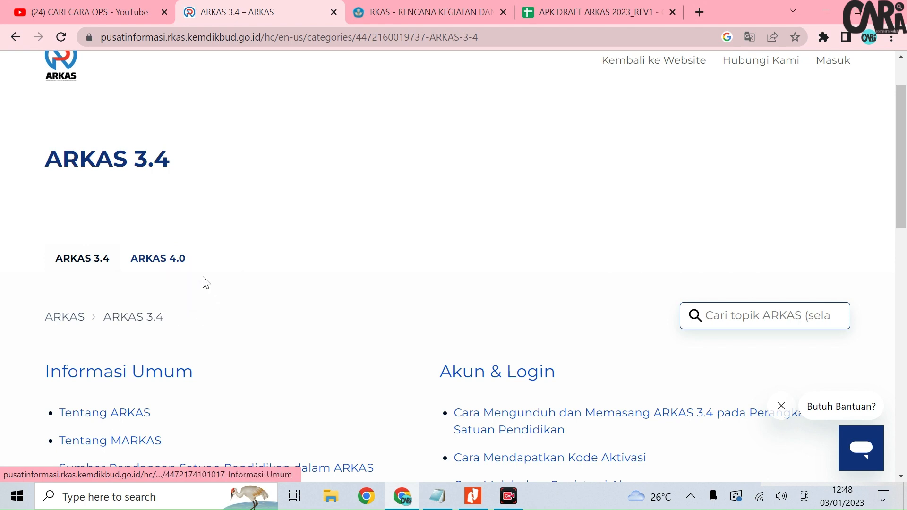
click(177, 287)
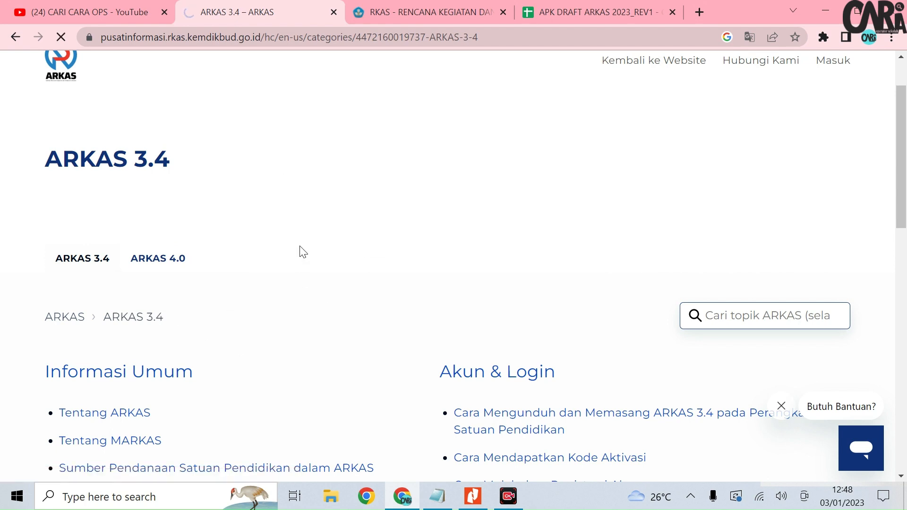
scroll(168, 302, down, 4)
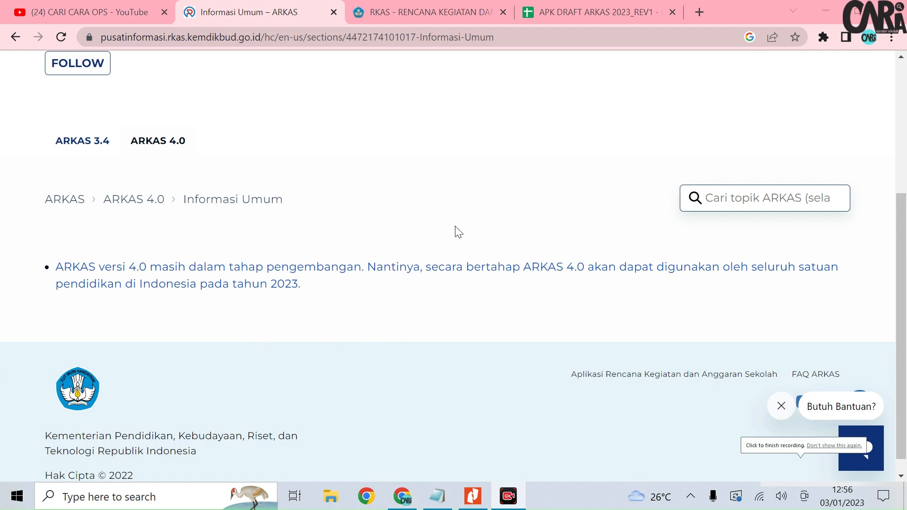
- Switch to the APK DRAFT ARKAS 2023_REV1 spreadsheet and review the Utama budget analysis and the Petunjuk instructions
click(579, 14)
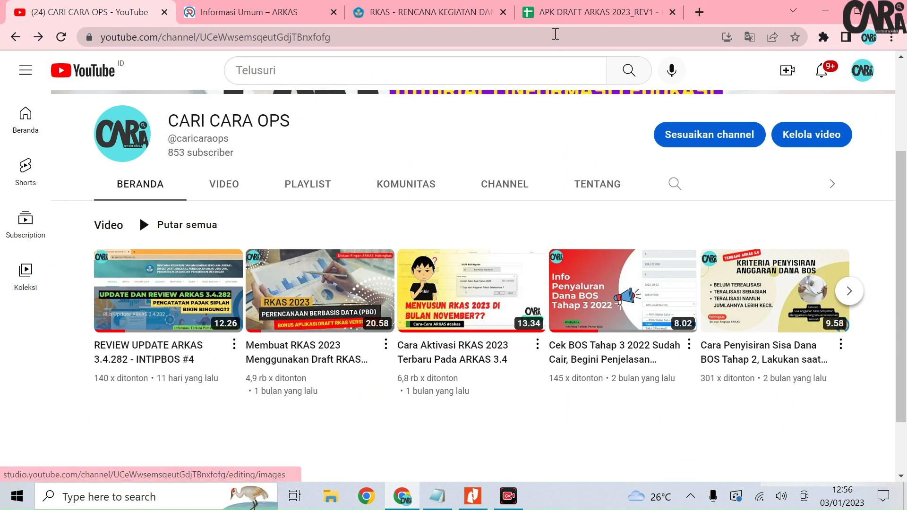
click(563, 9)
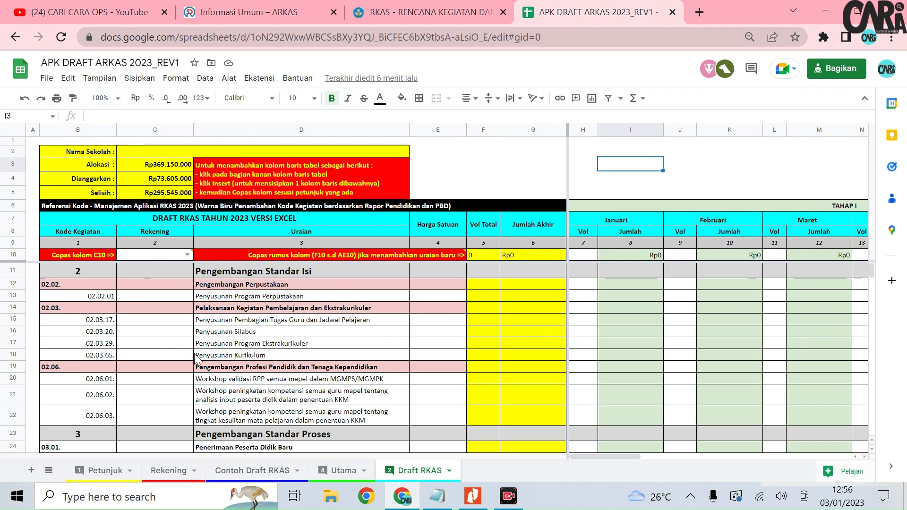
click(336, 471)
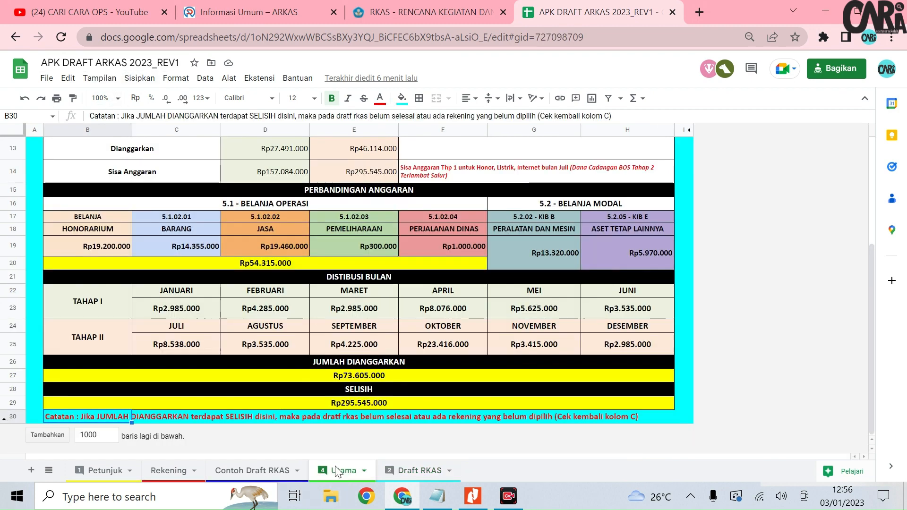
scroll(265, 265, up, 5)
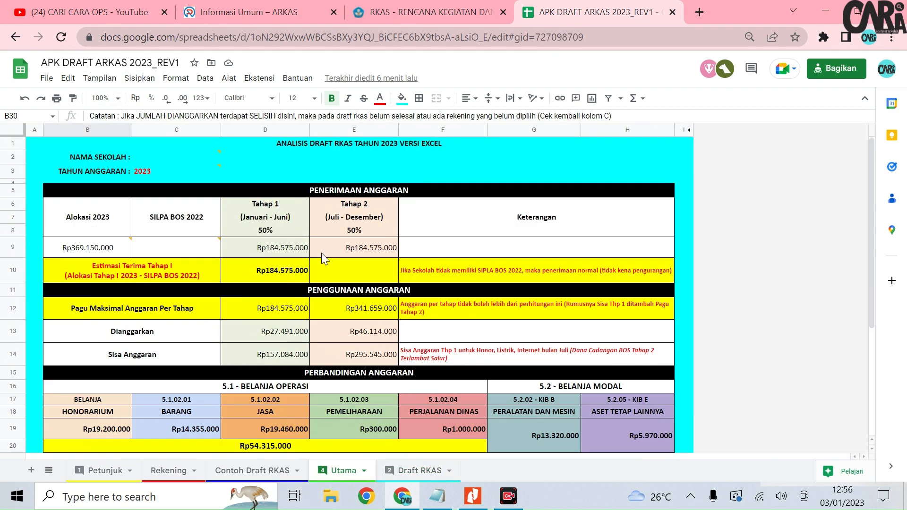
click(277, 253)
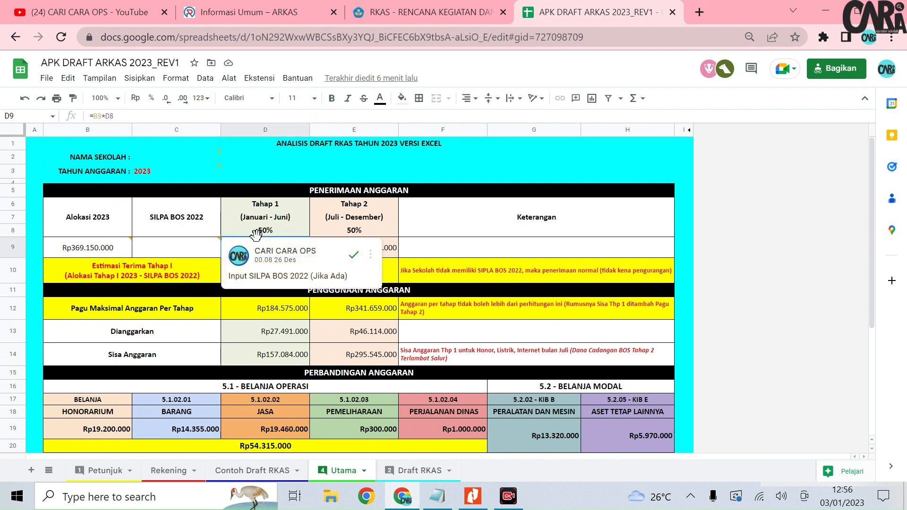
click(102, 470)
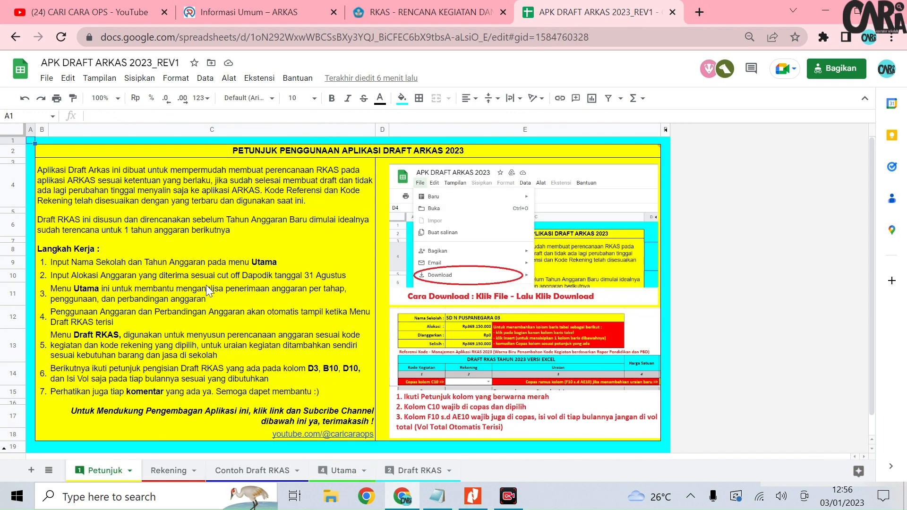
- Open the Rekening sheet at its first account codes and highlight the tax columns from PPN to SSPD
click(166, 477)
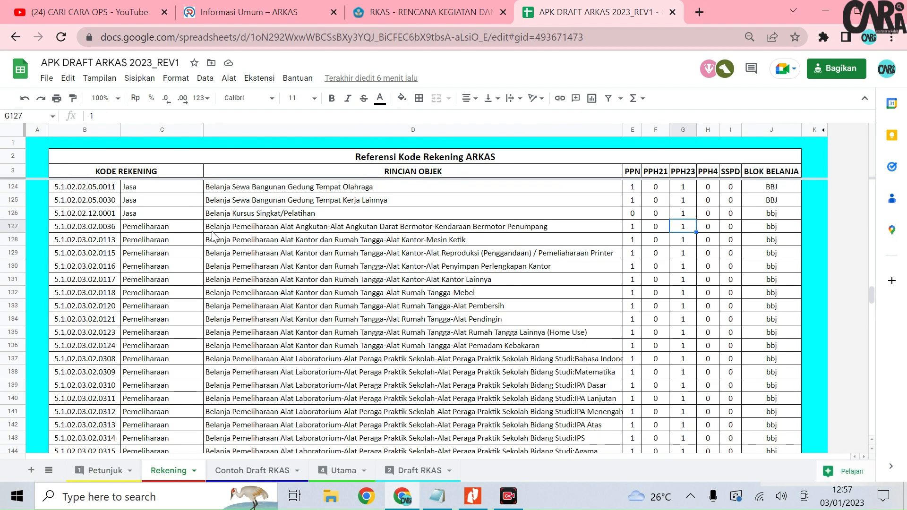
scroll(380, 214, up, 8)
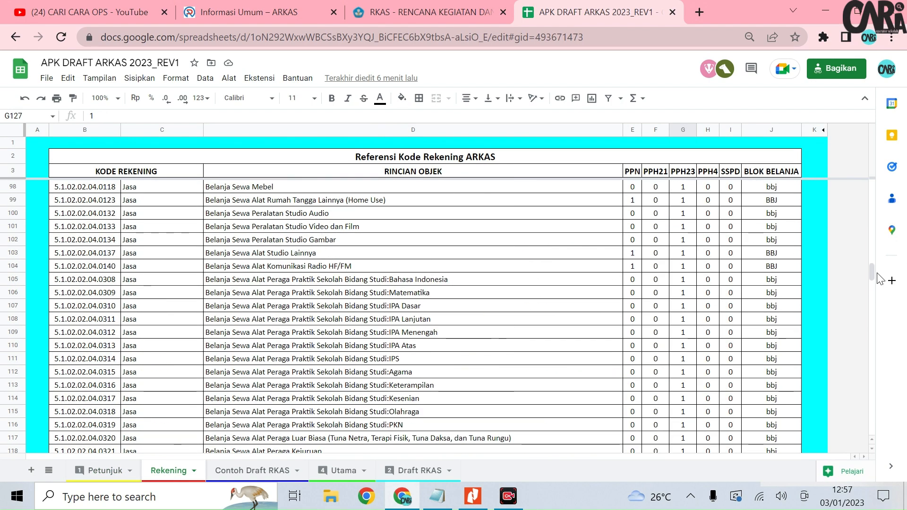
drag(873, 274, 873, 186)
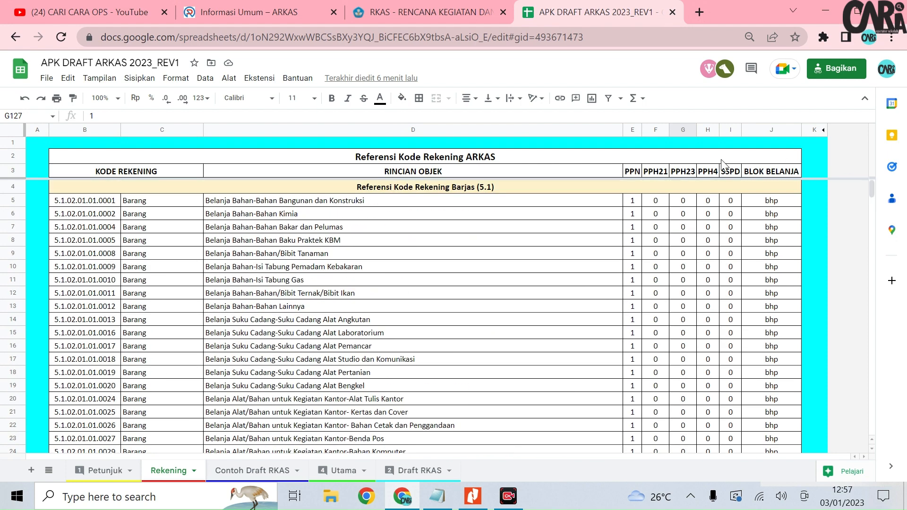
click(454, 190)
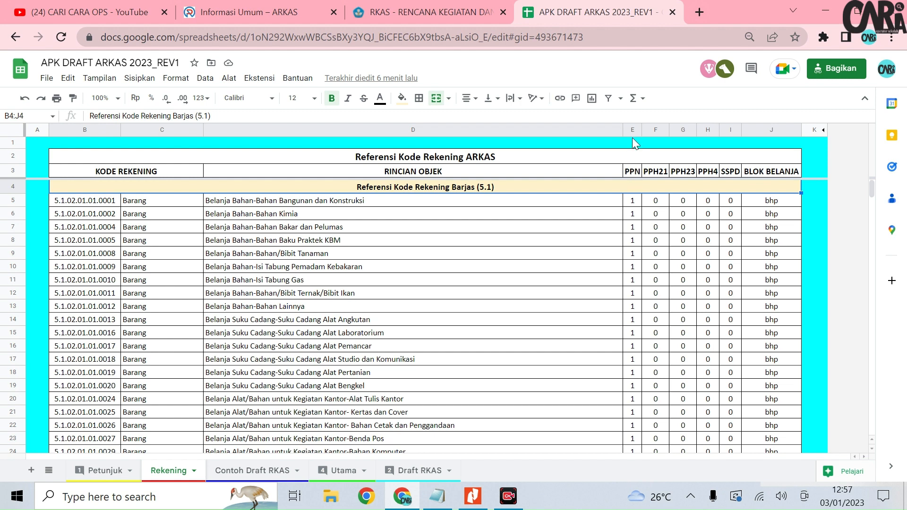
drag(631, 129, 730, 129)
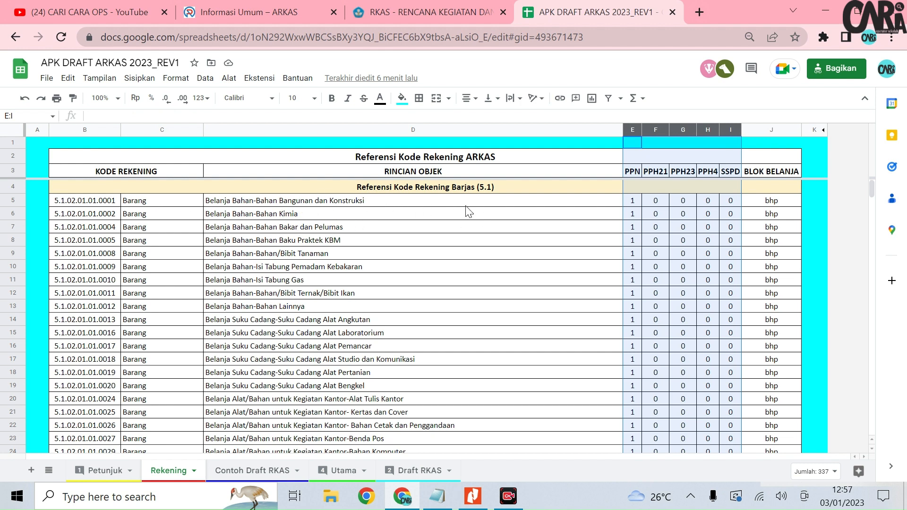
- Check the PPN entry for Belanja Bahan-Bahan Bangunan dan Konstruksi in row 5
scroll(567, 223, down, 1)
scroll(501, 224, up, 1)
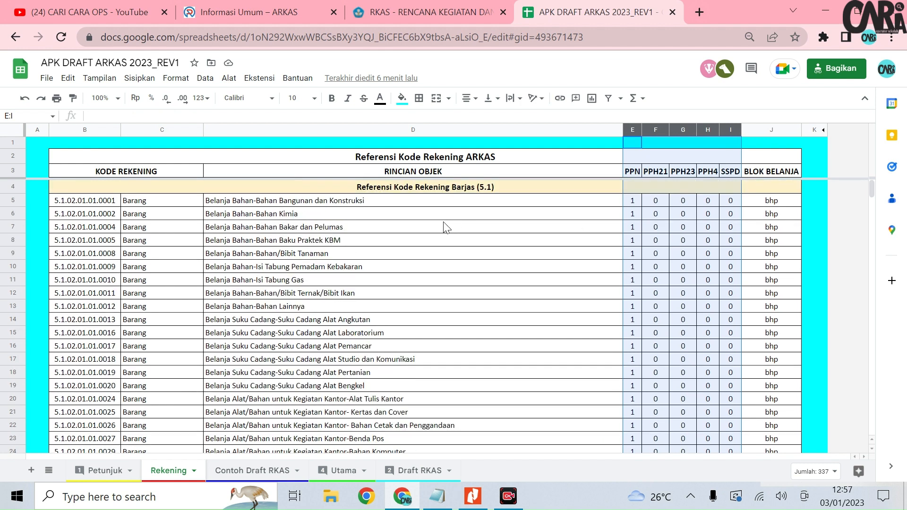
click(353, 206)
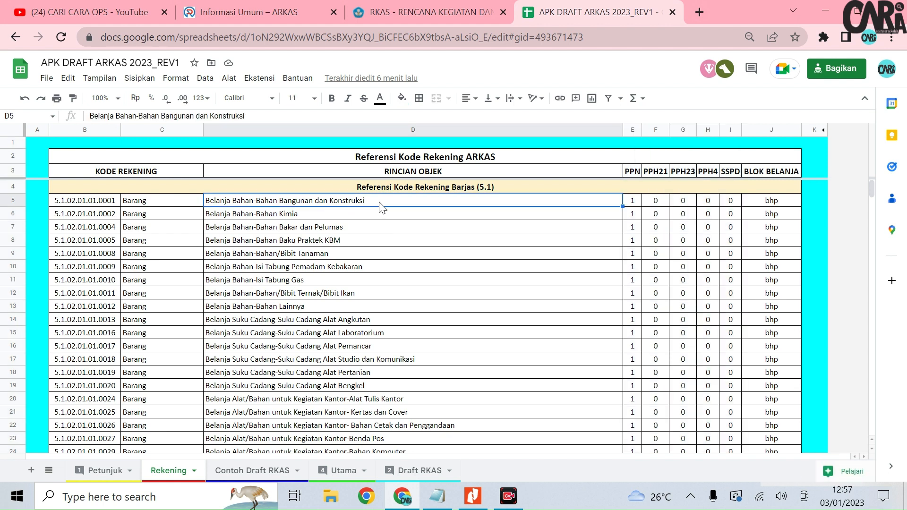
click(628, 206)
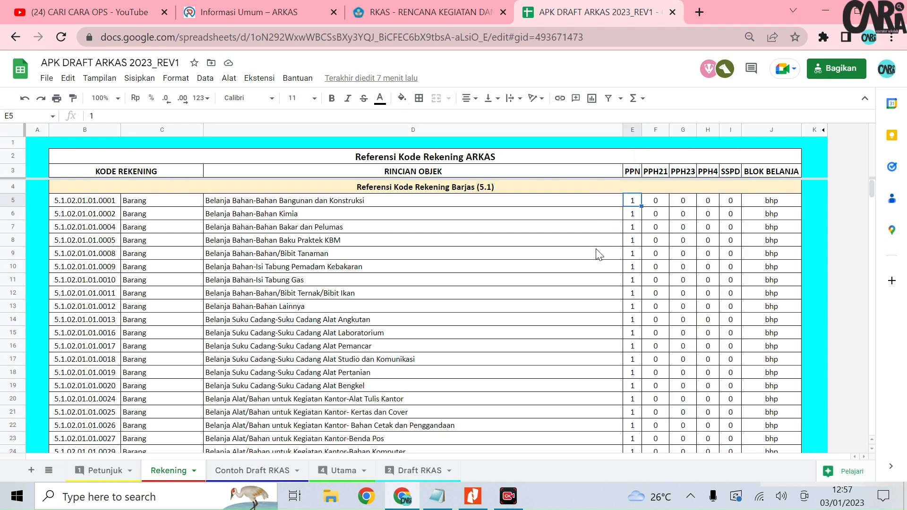
- Check the PPN and PPH23 entries for the passenger motor vehicle maintenance account in row 127
scroll(557, 283, down, 20)
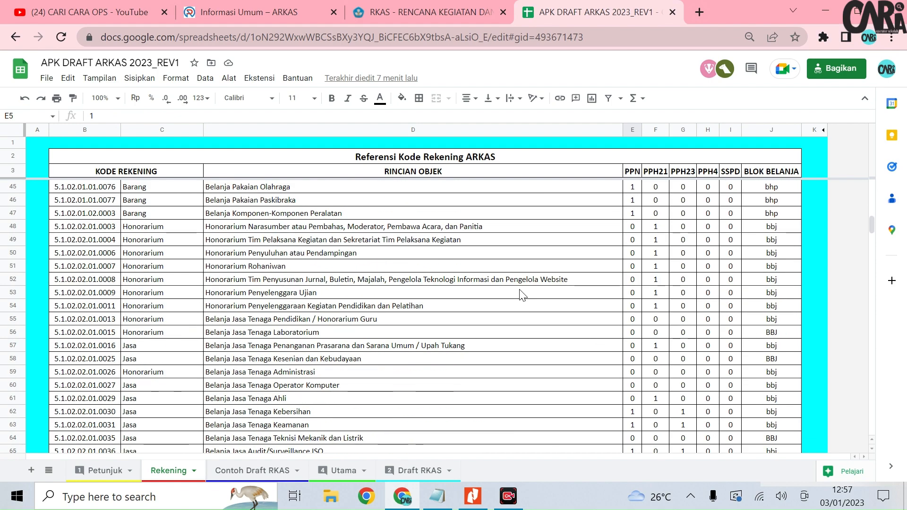
scroll(509, 317, down, 15)
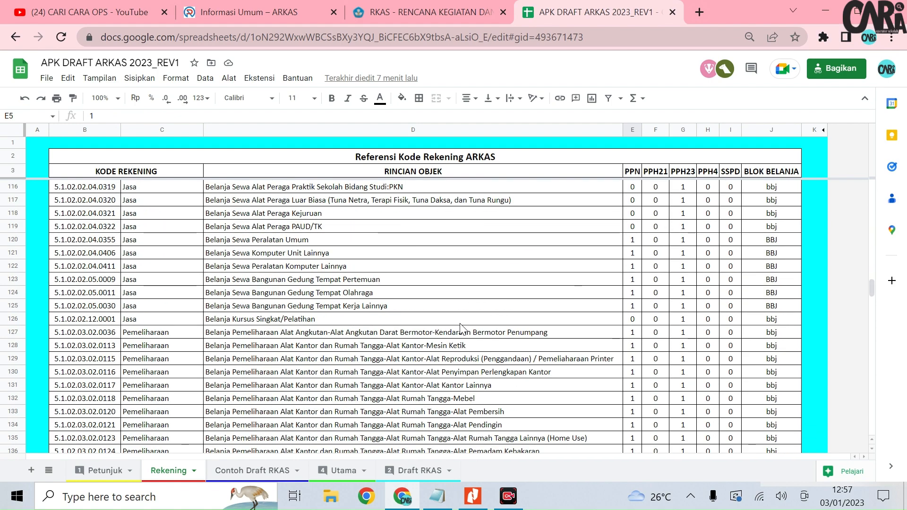
click(322, 281)
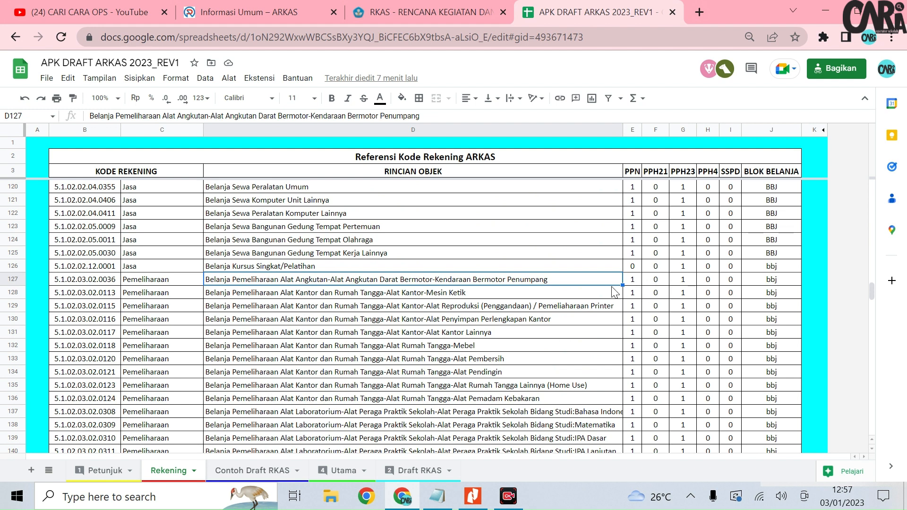
click(632, 280)
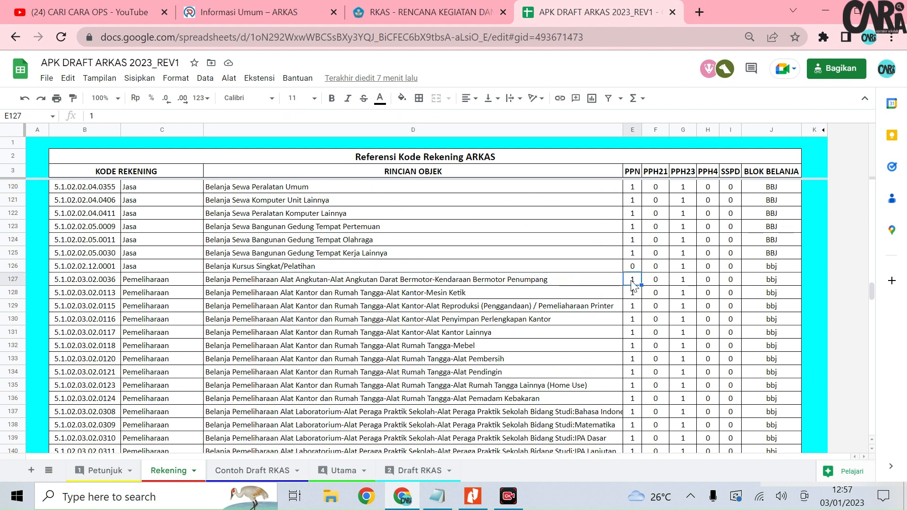
click(678, 280)
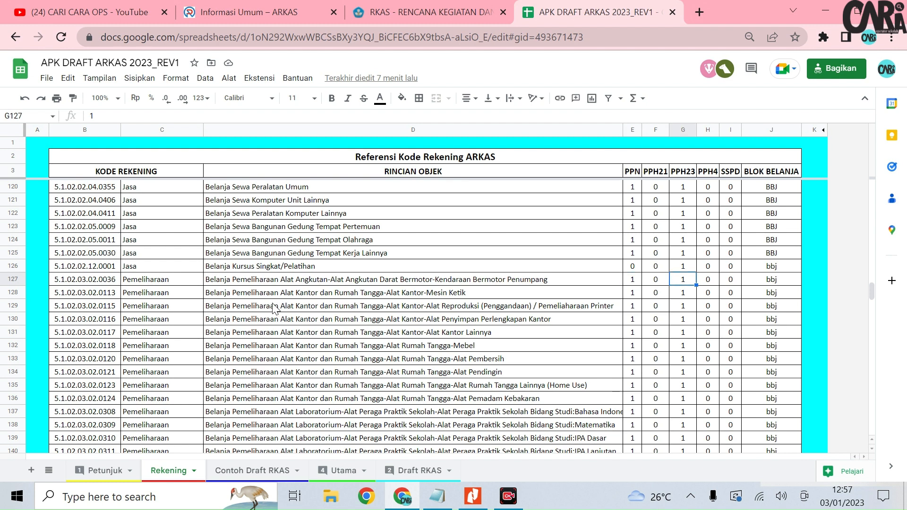
- Look through the remaining account codes down to Peralatan dan Mesin, and view the library program row on the Contoh Draft RKAS sheet
scroll(282, 310, up, 1)
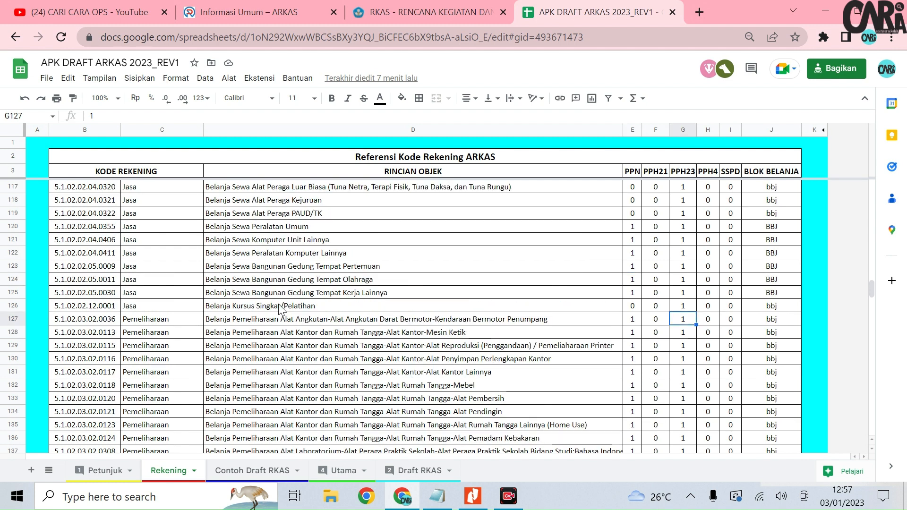
scroll(281, 310, up, 5)
scroll(287, 302, down, 6)
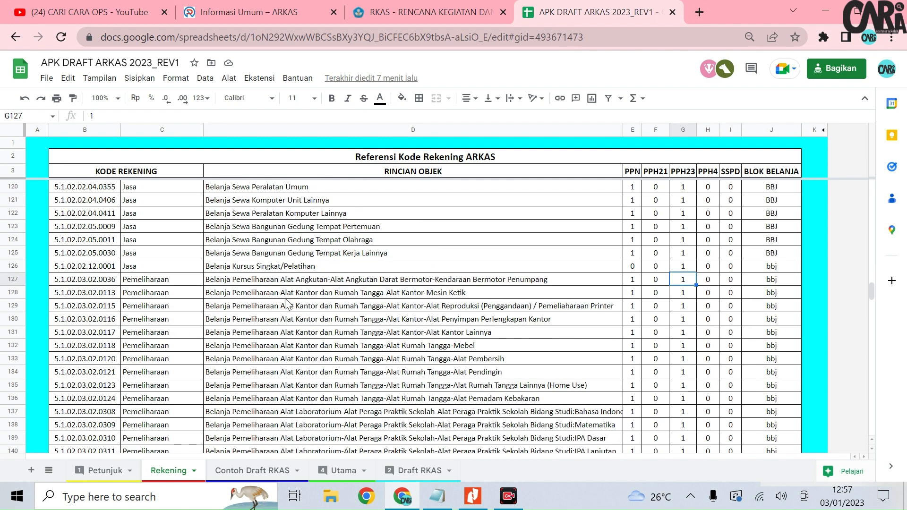
scroll(286, 303, down, 20)
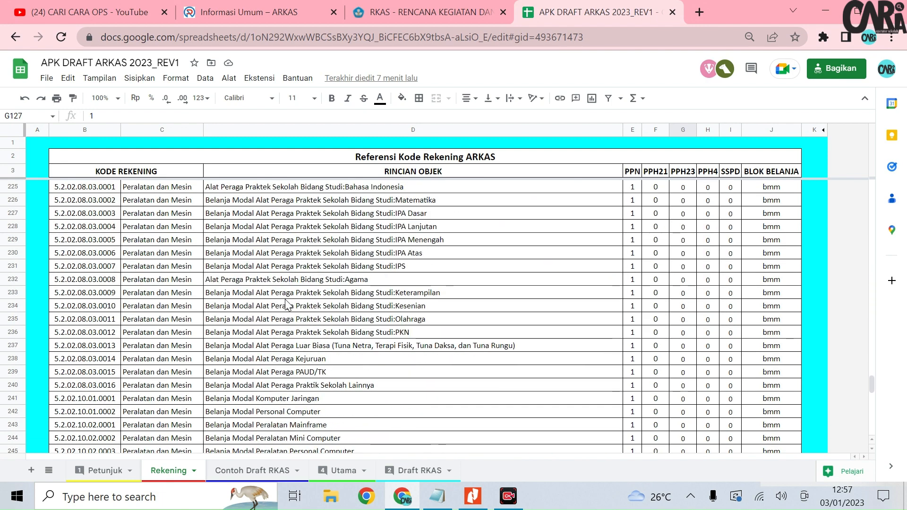
click(247, 471)
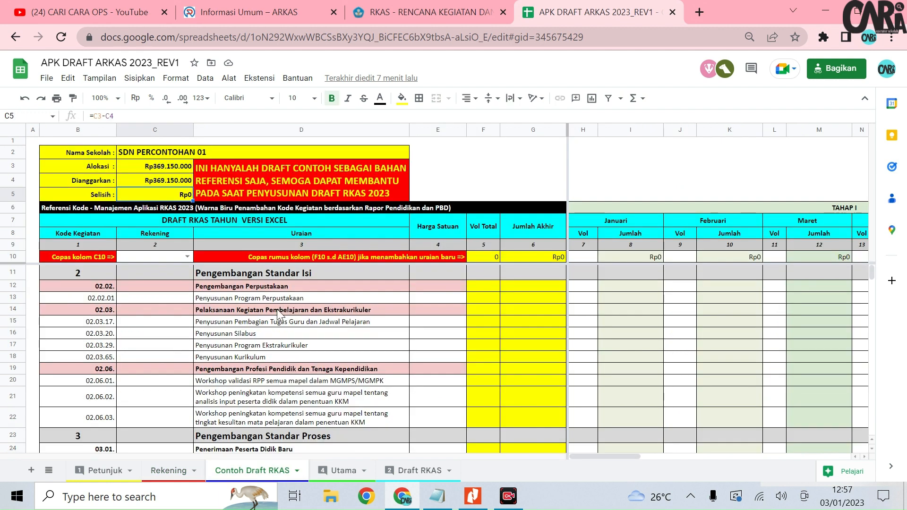
click(262, 298)
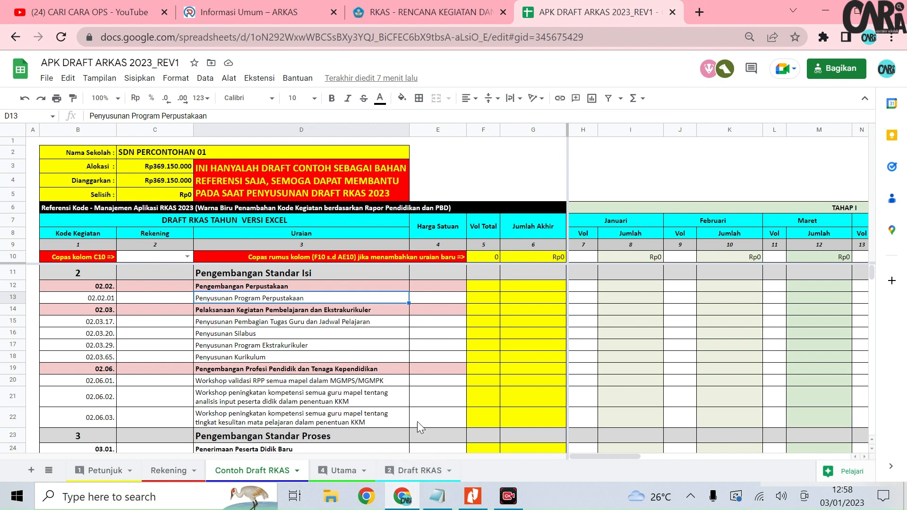
- On the Utama sheet, review the input cells and comments for school name, budget year, Alokasi 2023 and SILPA BOS 2022
click(343, 482)
click(166, 155)
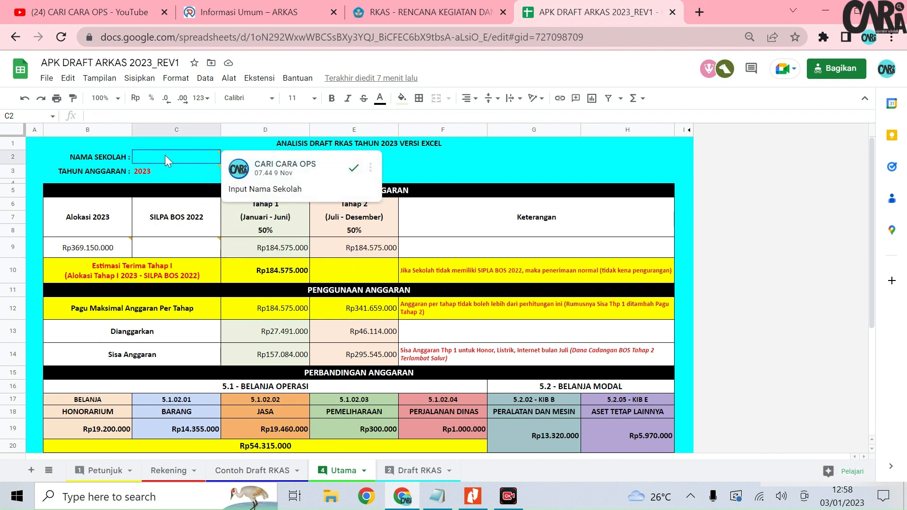
click(171, 169)
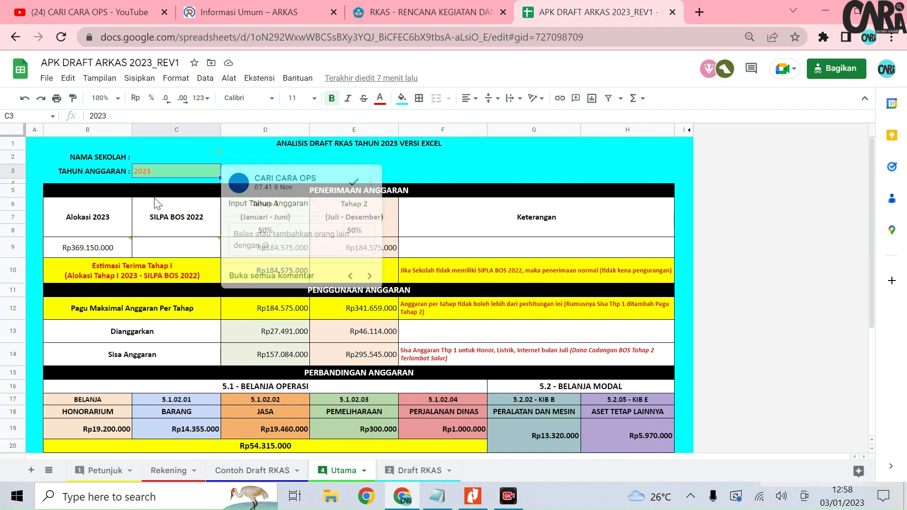
click(98, 250)
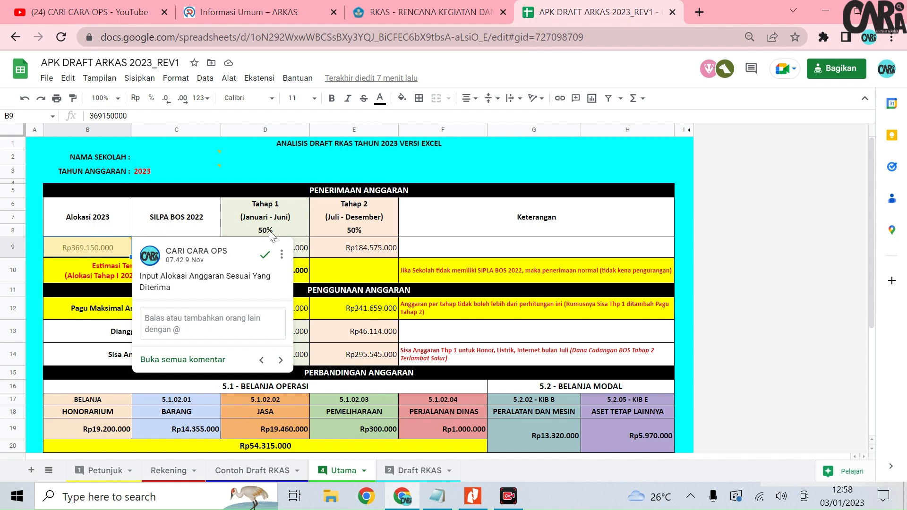
click(179, 226)
mouse_move(184, 254)
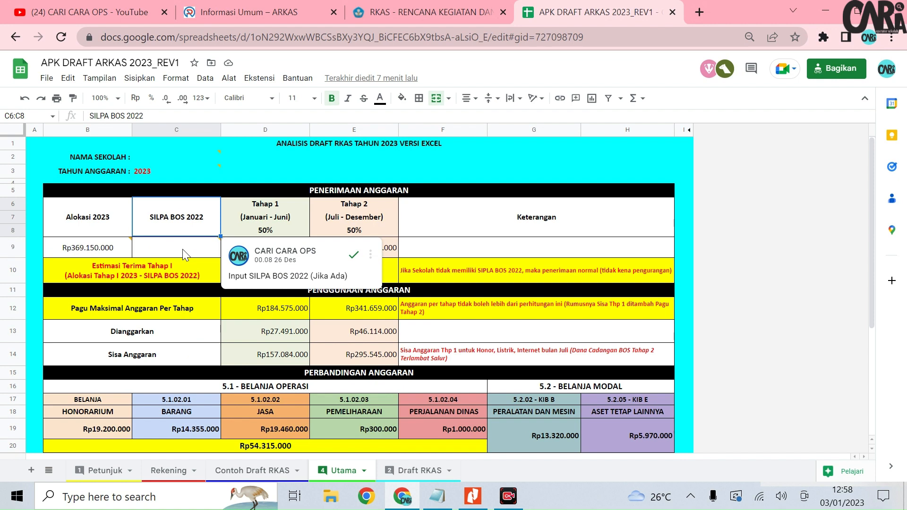
click(184, 252)
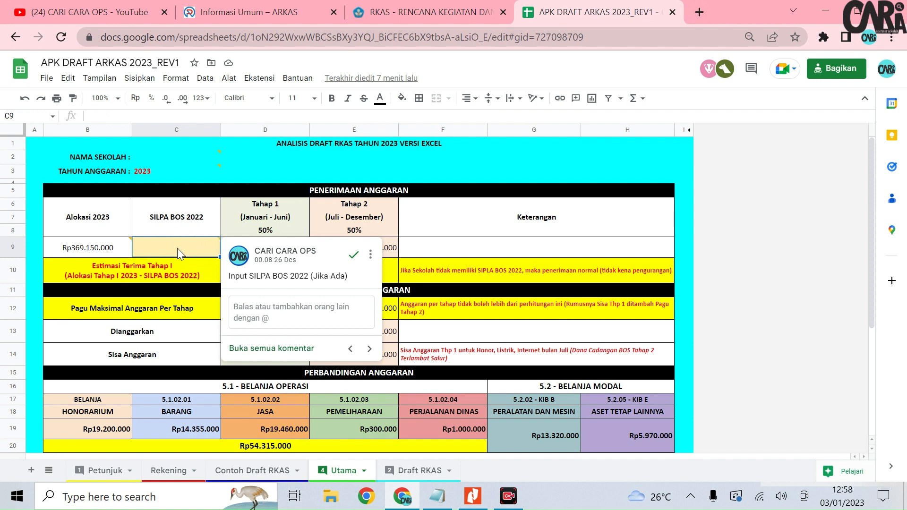
click(187, 245)
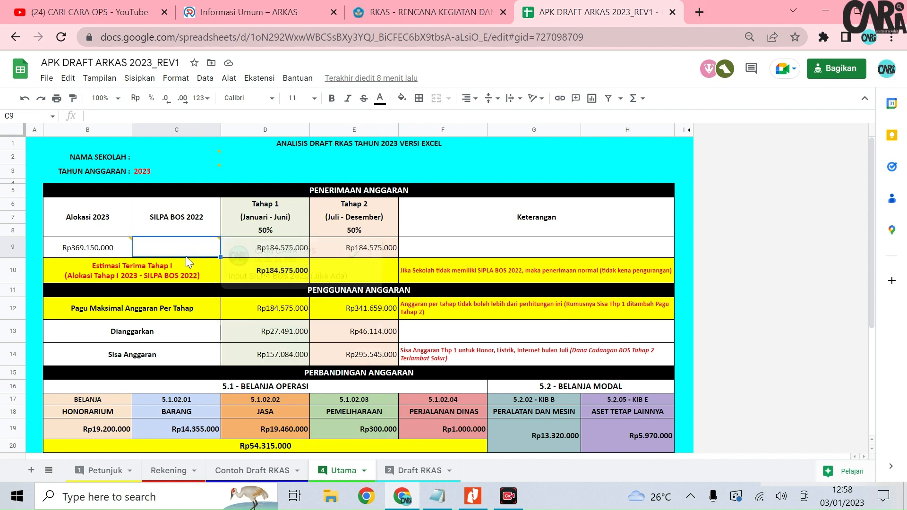
- Check how Estimasi Terima Tahap I in D10 is calculated from the Tahap 1 allocation in D9 and the SILPA
click(180, 268)
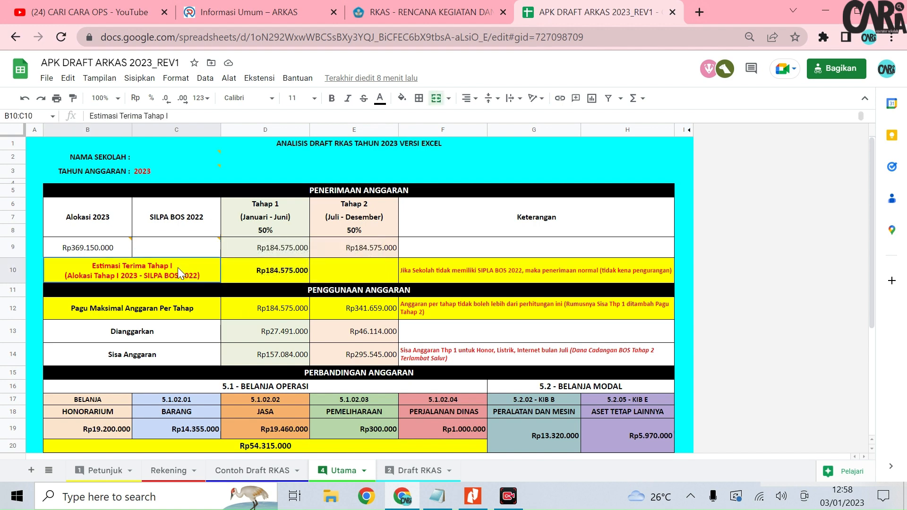
click(255, 270)
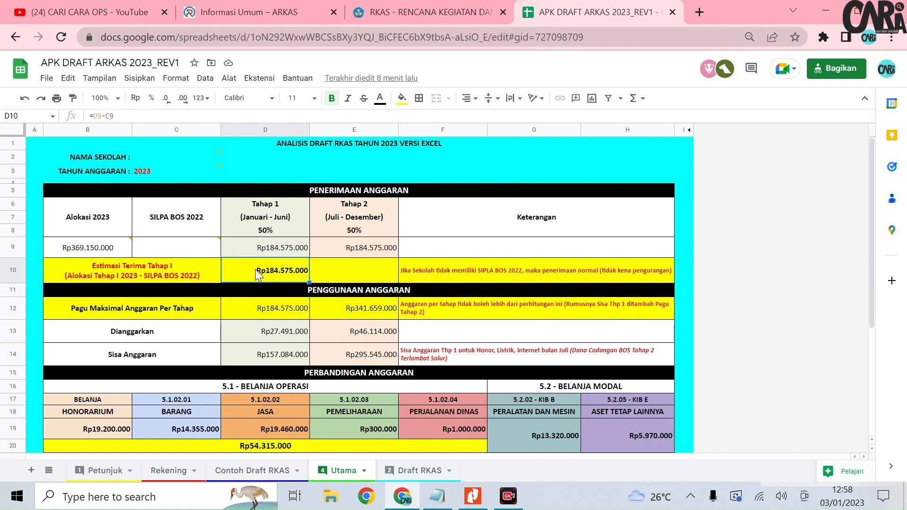
click(283, 250)
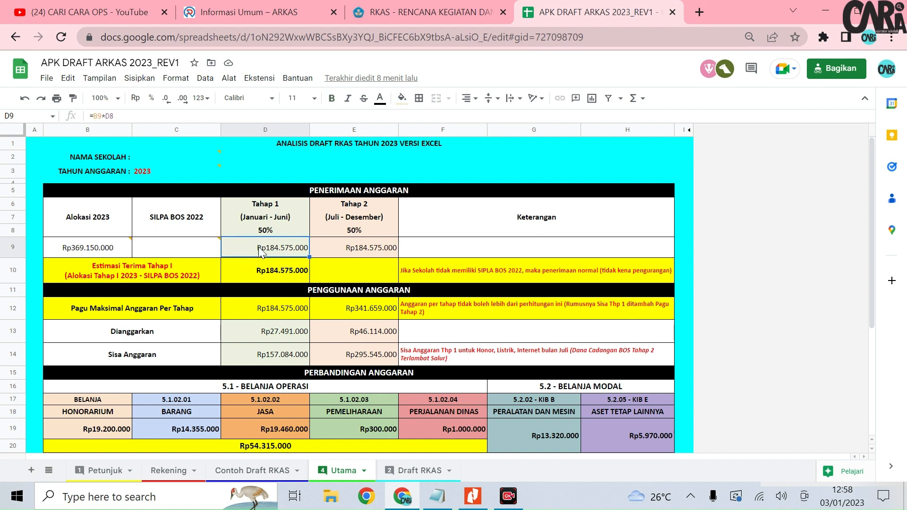
mouse_move(118, 247)
click(285, 277)
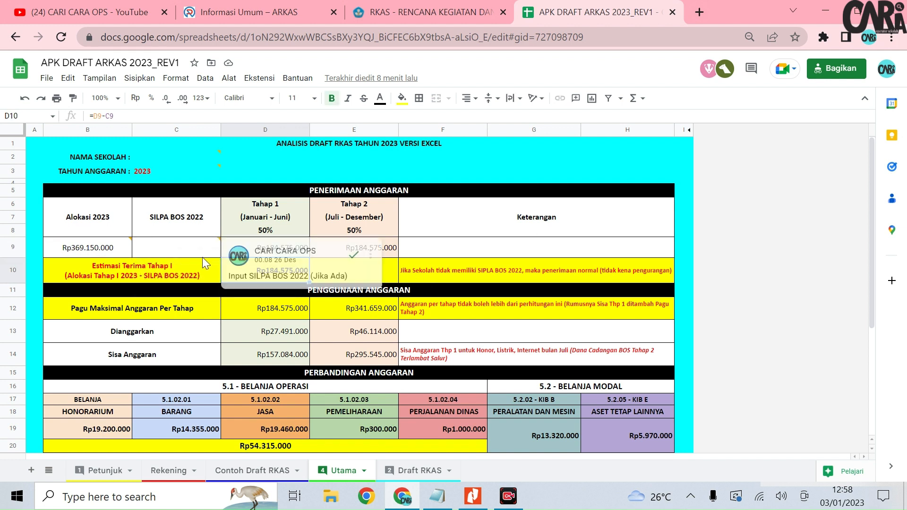
- Enter 1000000 as the SILPA BOS 2022 amount in cell C9
click(190, 249)
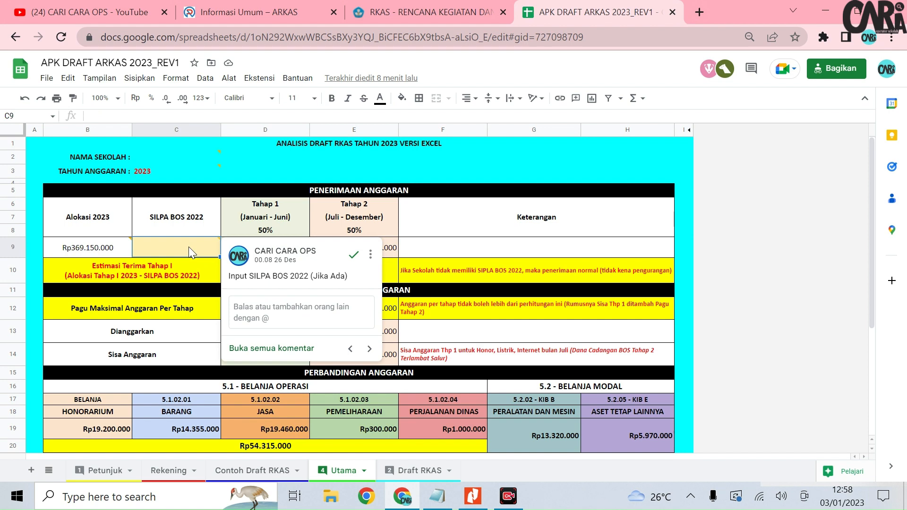
text(1000000)
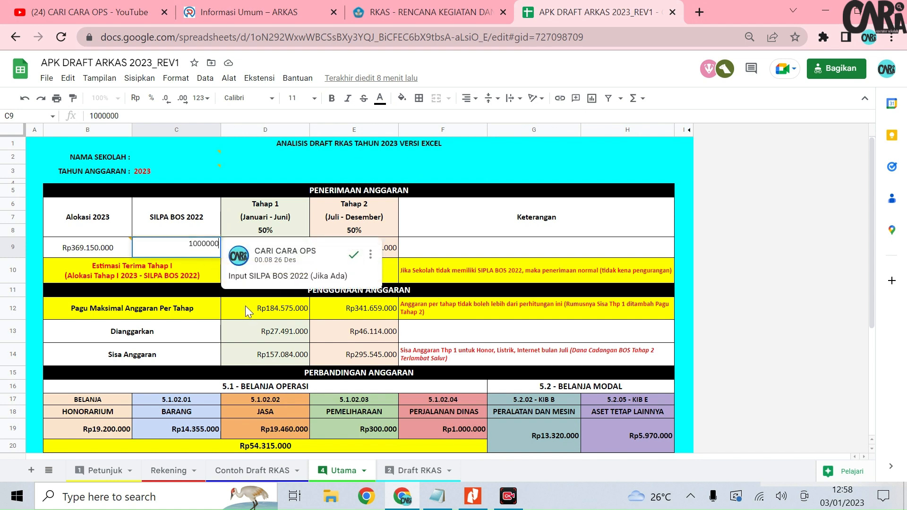
key(Return)
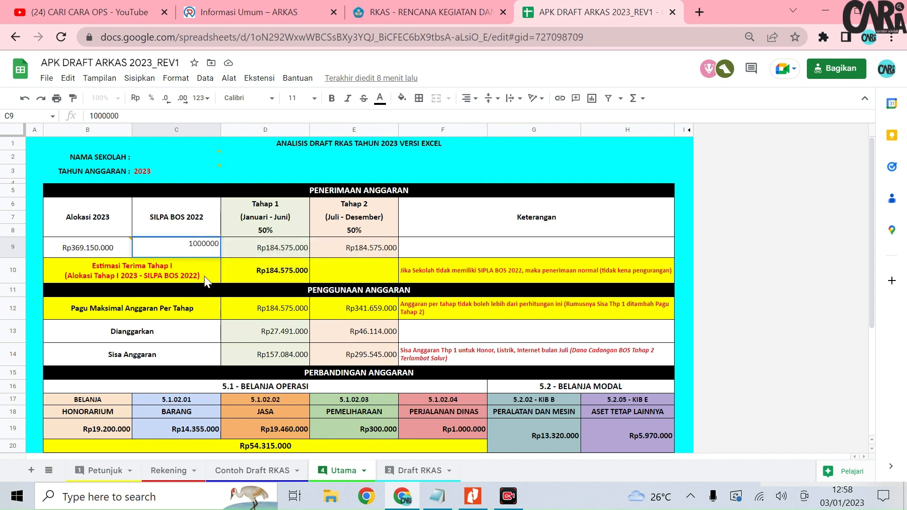
- Compare the Estimasi Terima Tahap I amount with the SILPA BOS 2022 entry and the Tahap 1 allocation
click(275, 268)
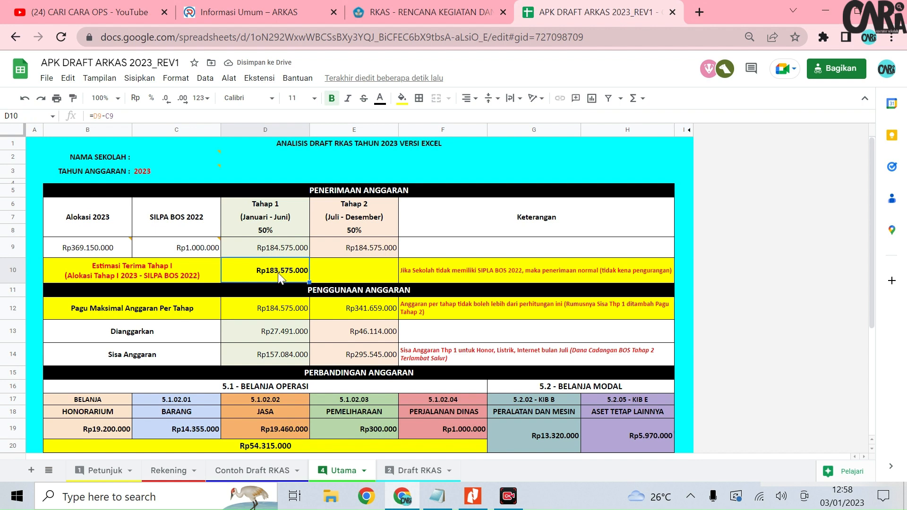
click(181, 247)
click(176, 262)
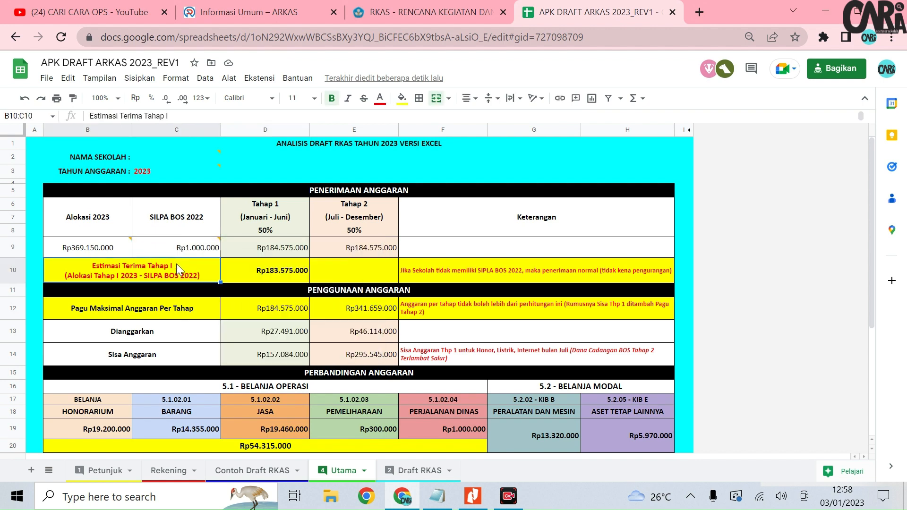
click(274, 270)
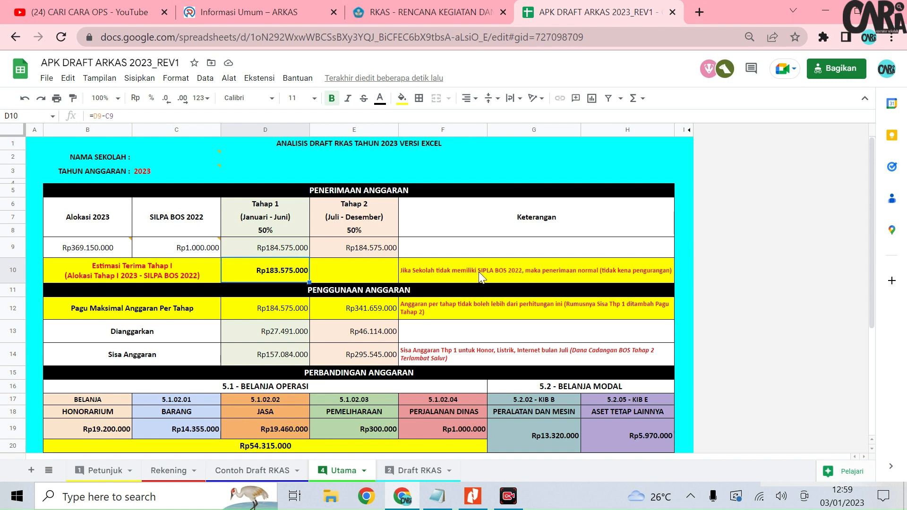
click(277, 254)
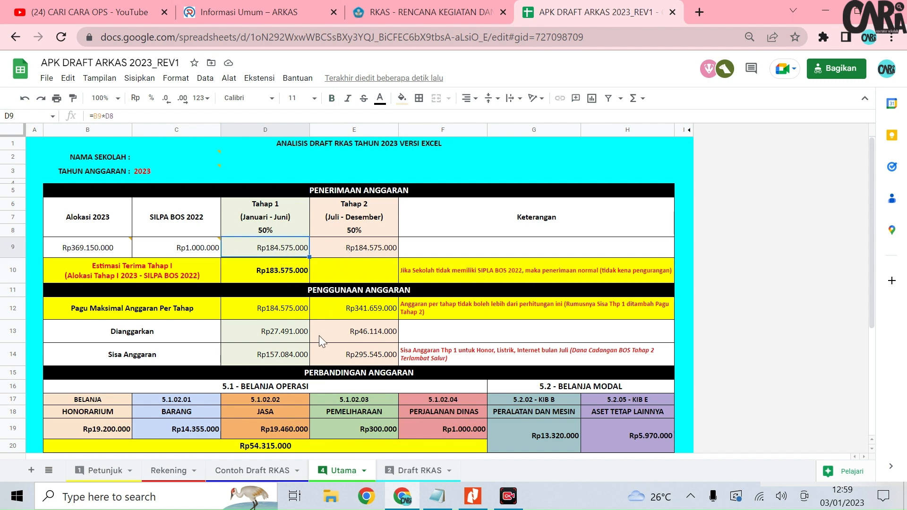
- In the Penggunaan Anggaran section, check the Pagu Maksimal Anggaran Per Tahap formula for Tahap 1
click(200, 311)
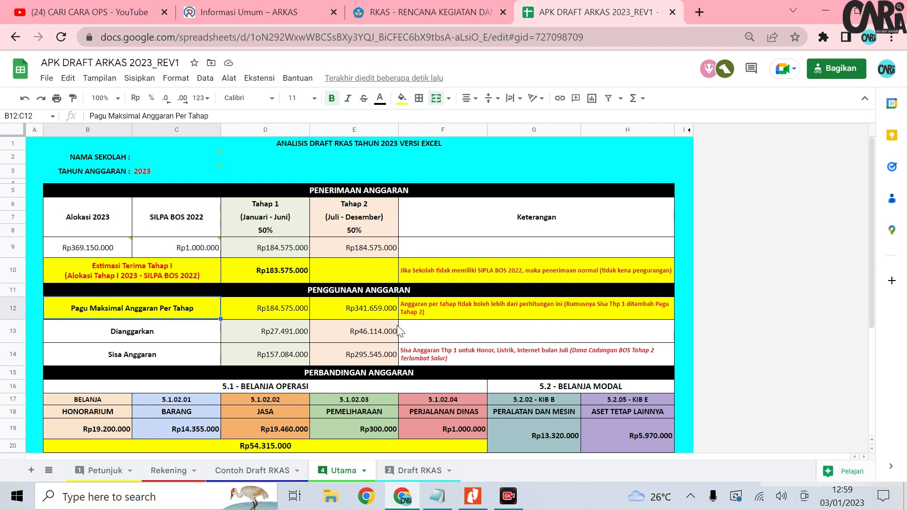
click(346, 291)
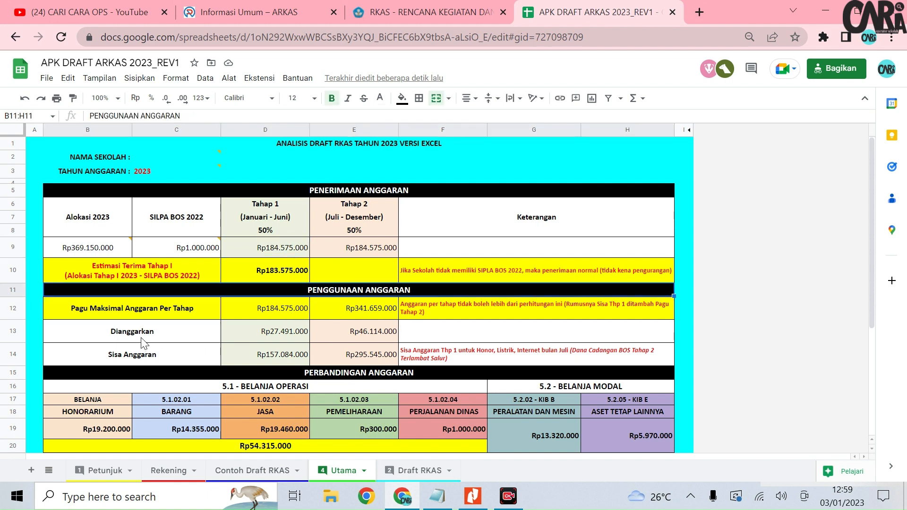
click(119, 313)
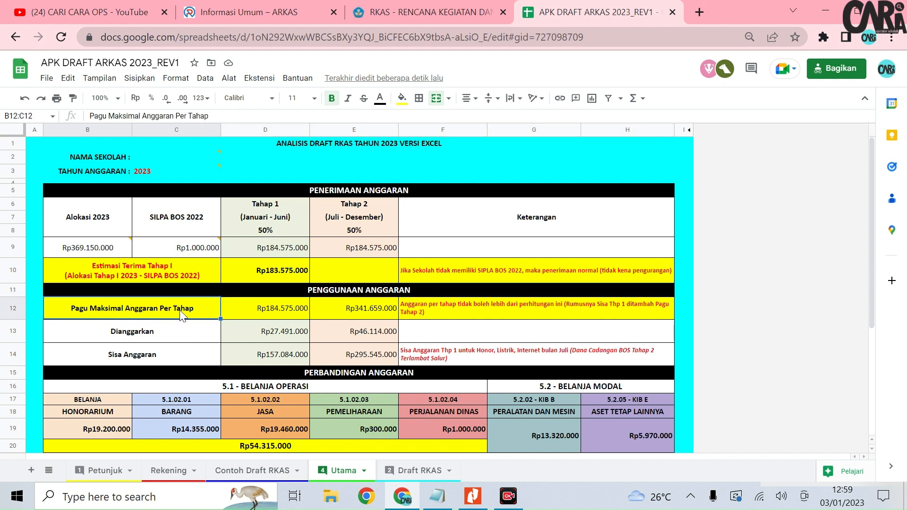
click(273, 310)
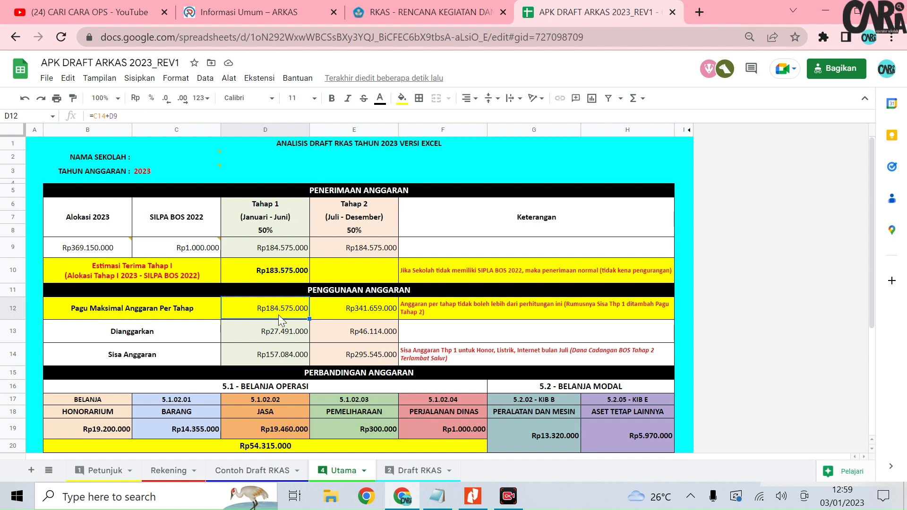
- Check how the Tahap 2 Pagu Maksimal uses the Tahap 1 Sisa Anggaran, and inspect the Dianggarkan and Tahap 2 Sisa Anggaran formulas
click(343, 308)
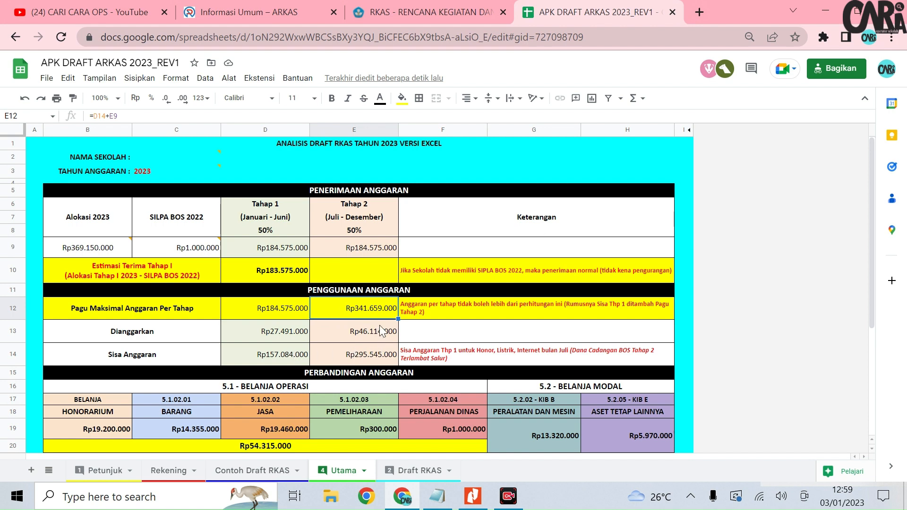
click(274, 355)
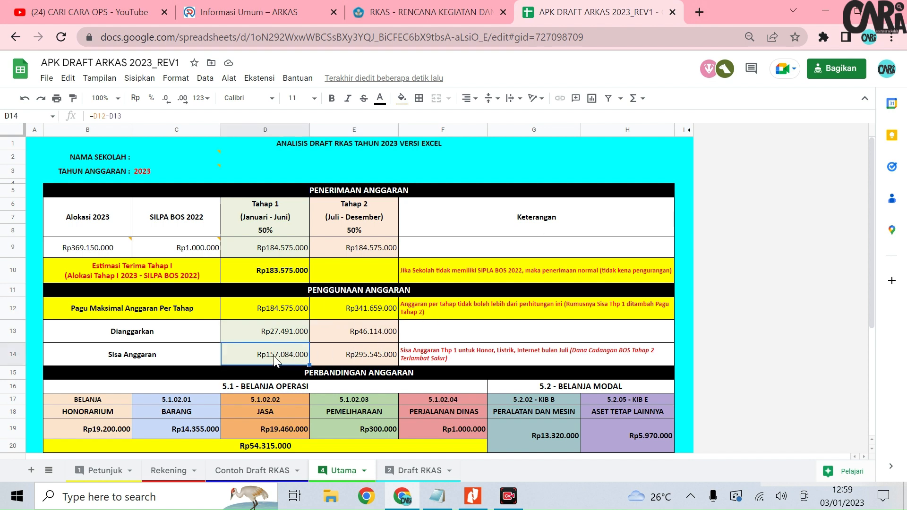
click(344, 313)
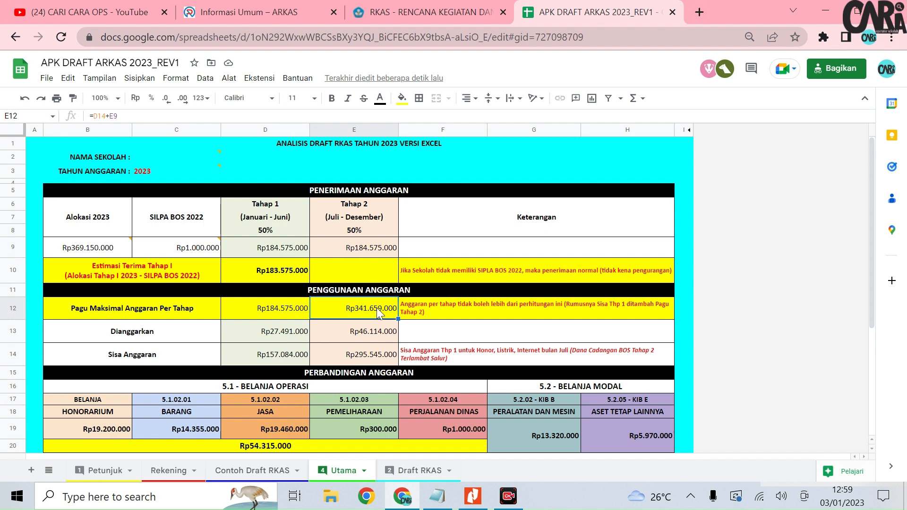
click(265, 339)
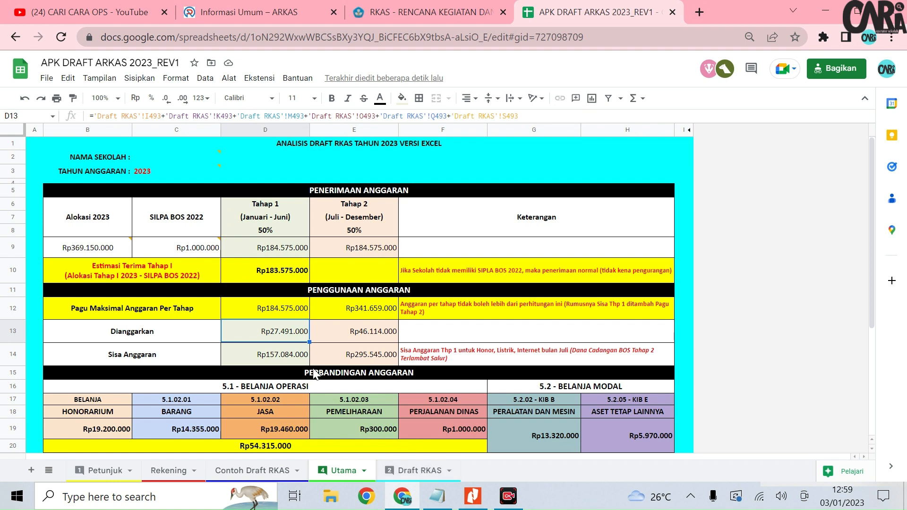
click(357, 359)
- View the Perbandingan Anggaran section and its 5.1 Belanja Operasi and 5.2 Belanja Modal headings
scroll(359, 349, down, 2)
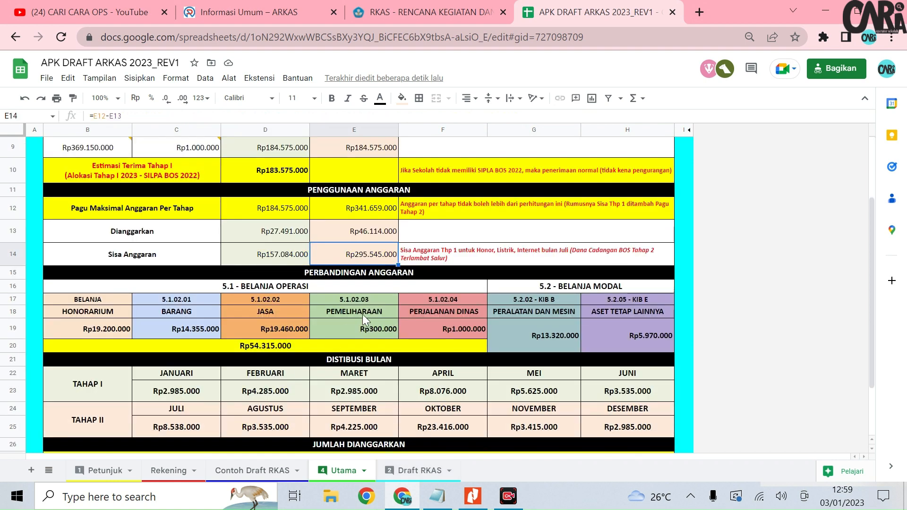
click(375, 272)
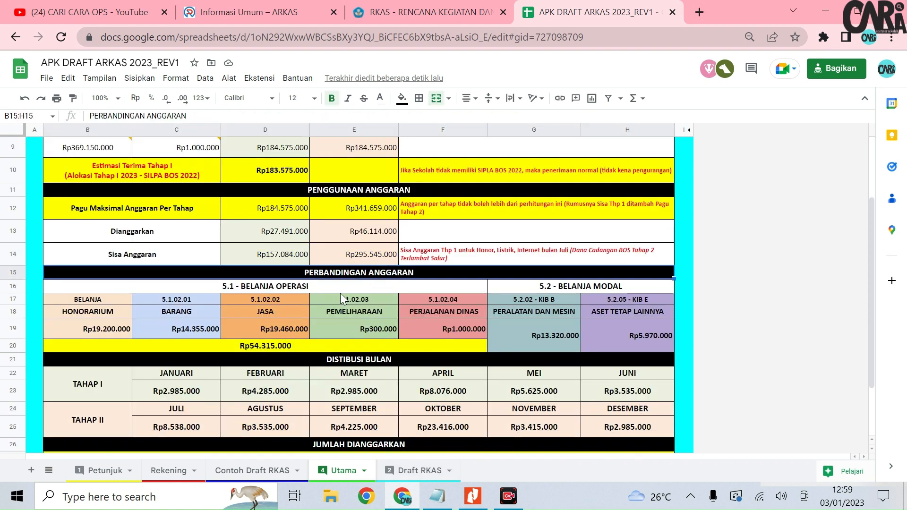
click(277, 285)
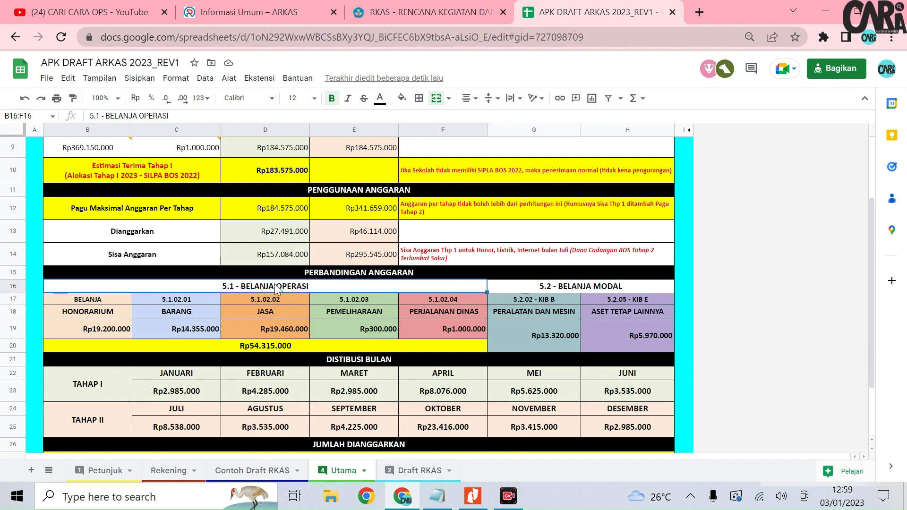
click(543, 287)
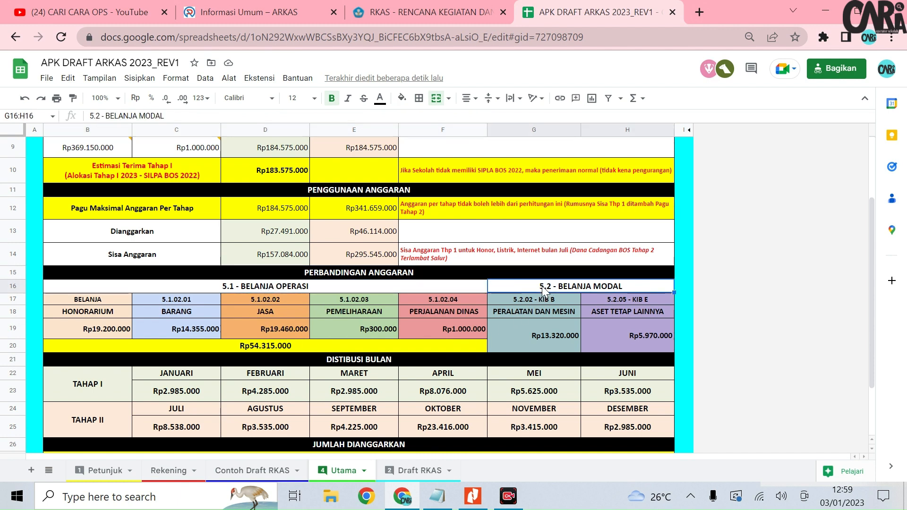
- Go through the Belanja Operasi categories Honorarium, Barang, Jasa, Pemeliharaan and Perjalanan Dinas with account codes 5.1.02.01 to 5.1.02.04
drag(88, 299, 429, 307)
click(91, 316)
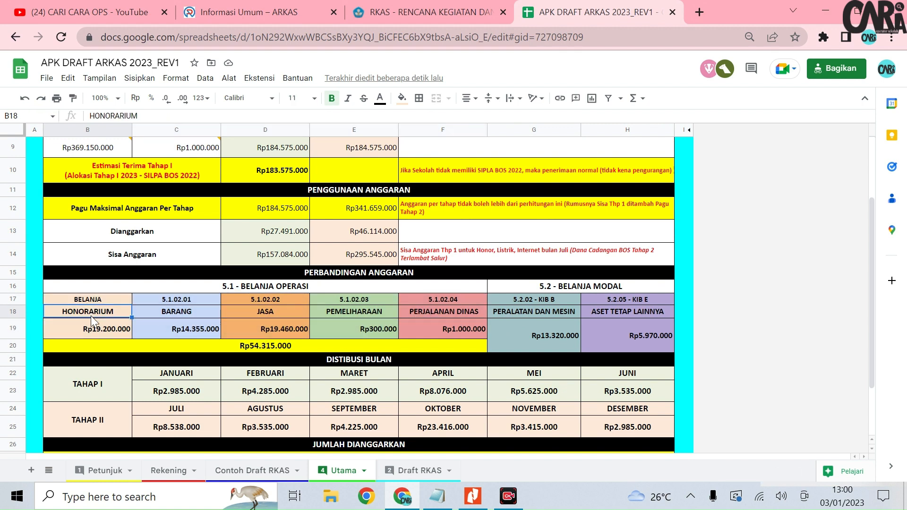
click(180, 314)
click(261, 313)
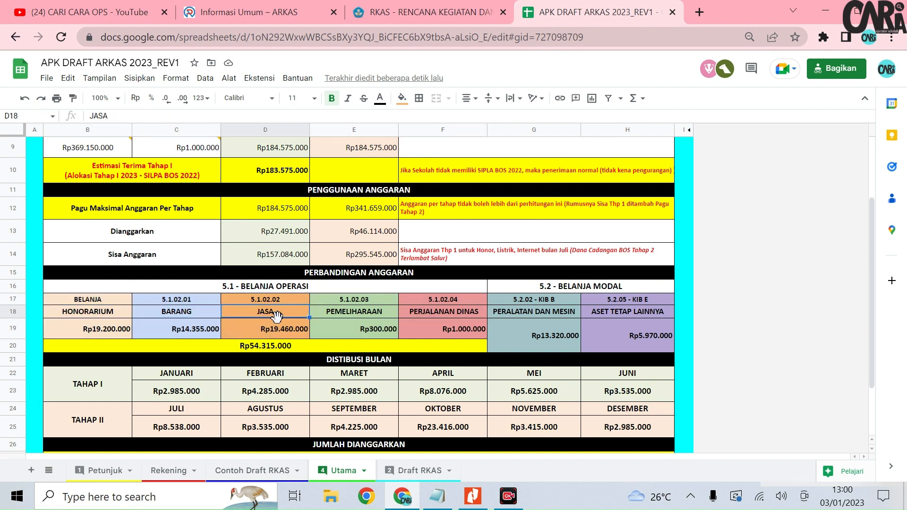
click(344, 308)
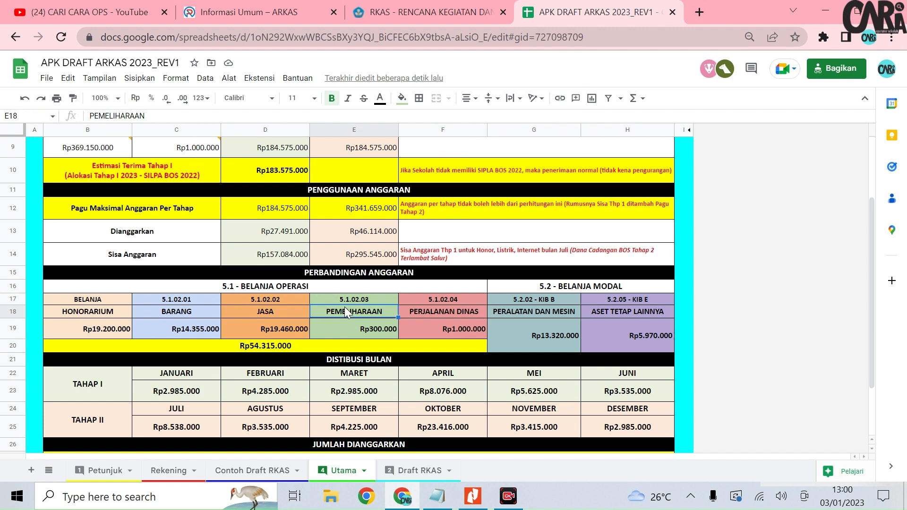
click(430, 310)
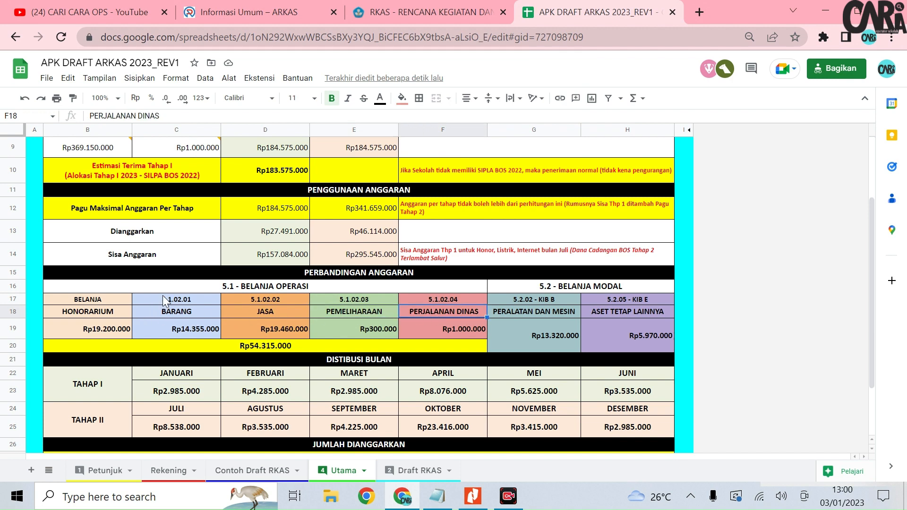
drag(163, 295, 436, 301)
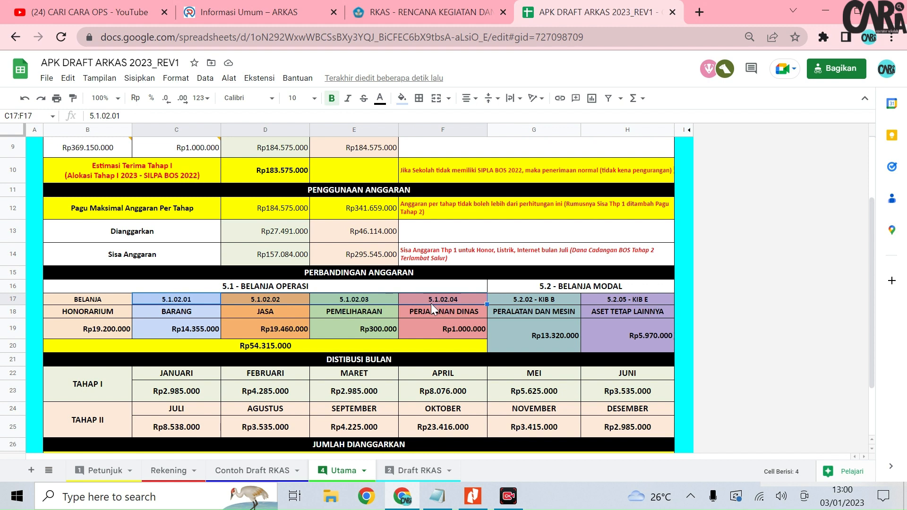
- Review the Belanja Modal categories Peralatan dan Mesin (KIB B) and Aset Tetap Lainnya (KIB E)
click(569, 286)
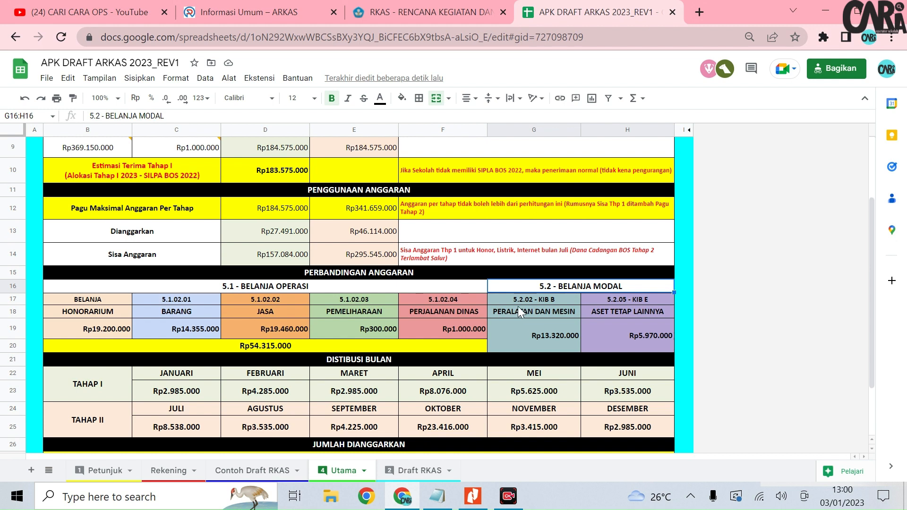
click(548, 310)
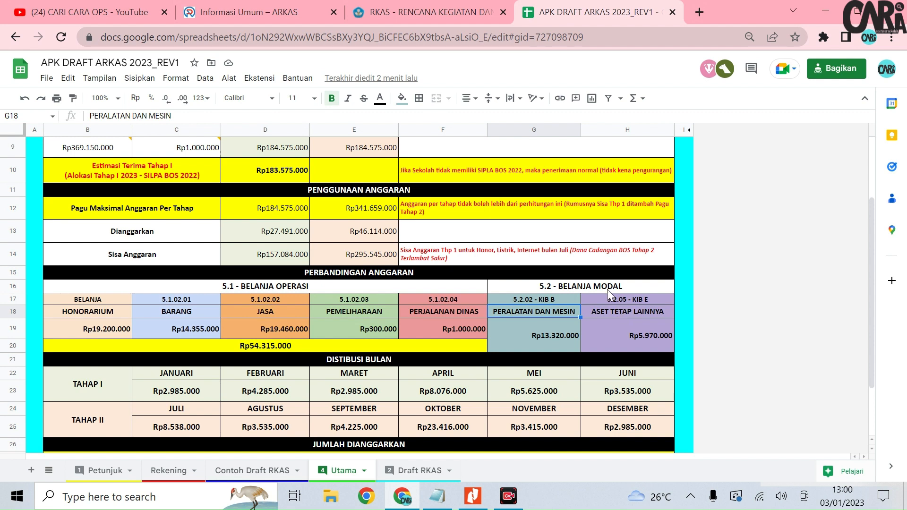
click(628, 297)
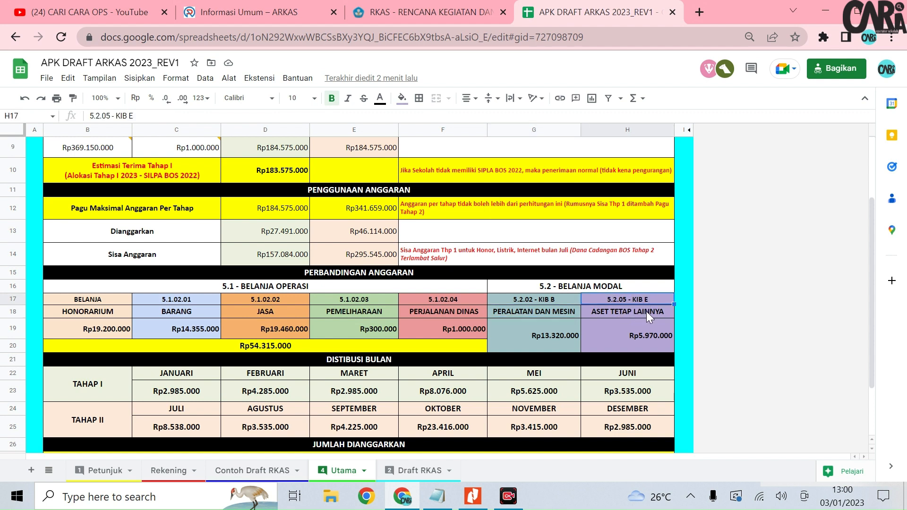
click(627, 311)
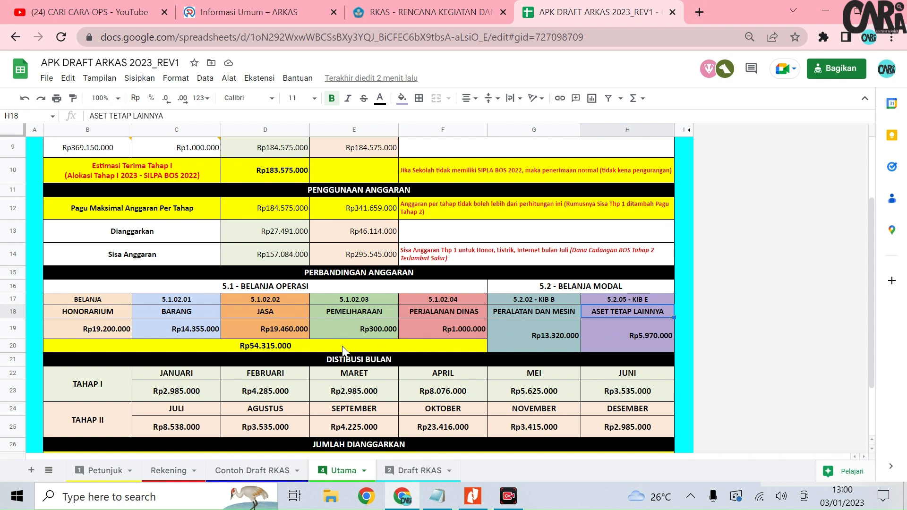
- Inspect the Belanja Operasi total formula in row 20 alongside the full comparison range B17:H20
click(296, 343)
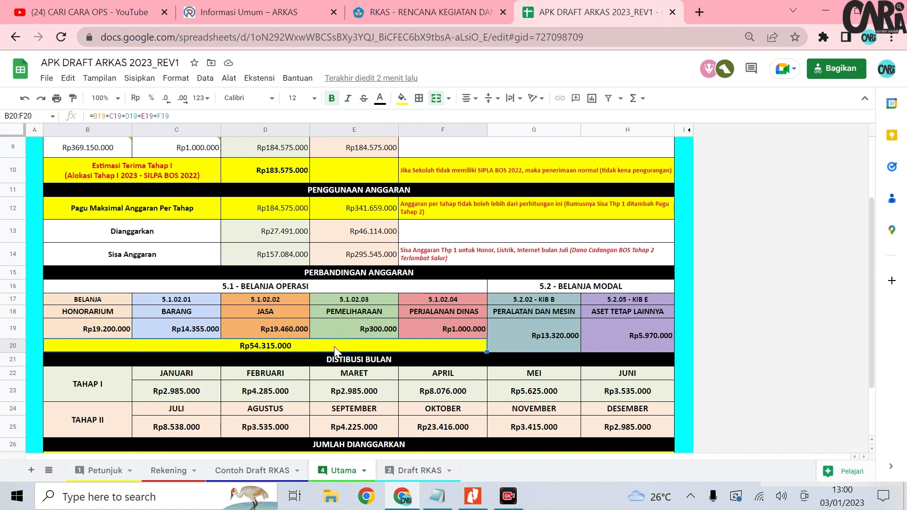
drag(109, 296, 589, 321)
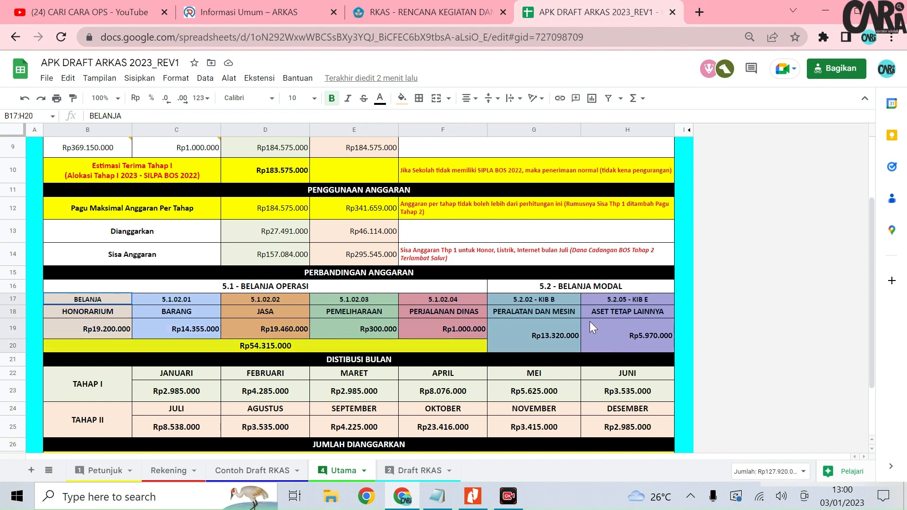
click(310, 340)
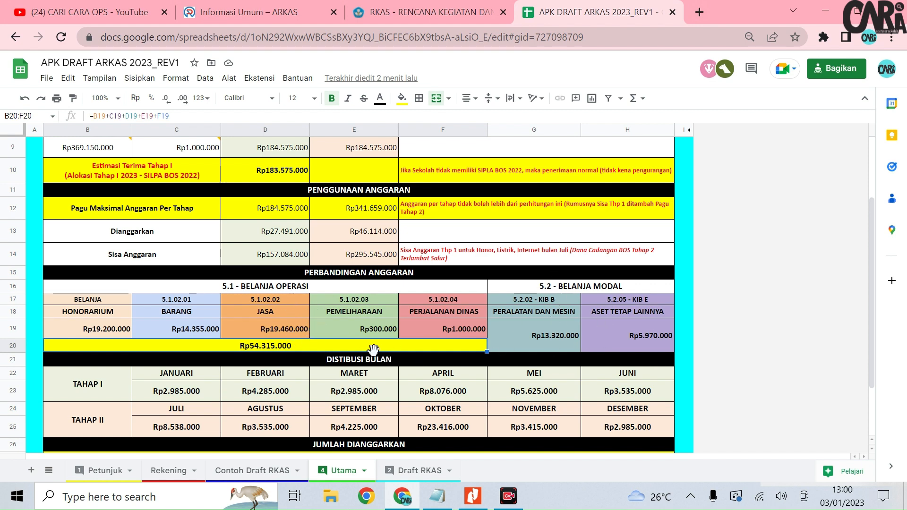
- Review the Distribusi Bulan section for Tahap I and Tahap II, inspecting the Mei and Februari formulas linked to Draft RKAS
scroll(306, 364, down, 1)
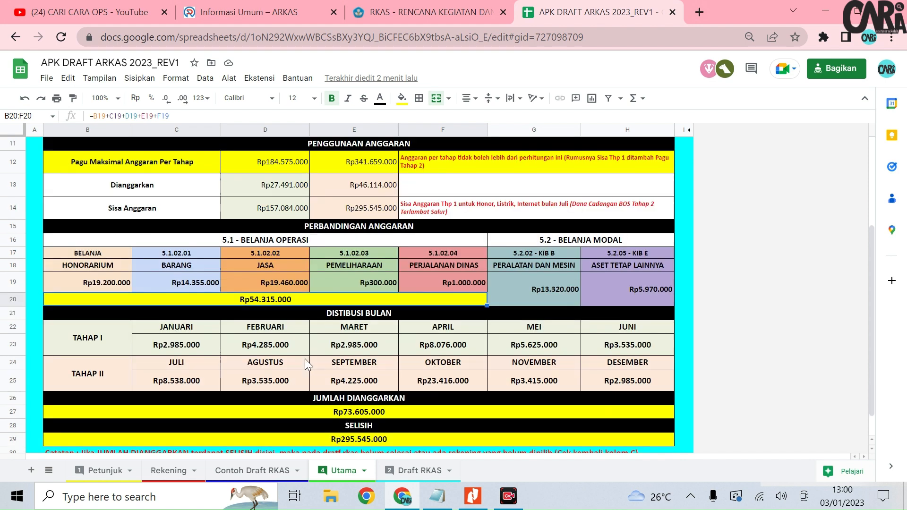
click(318, 314)
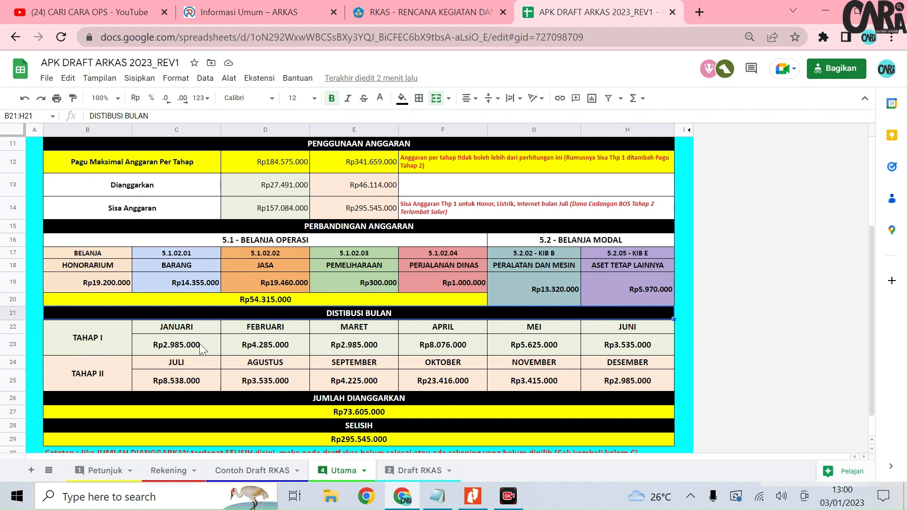
click(577, 336)
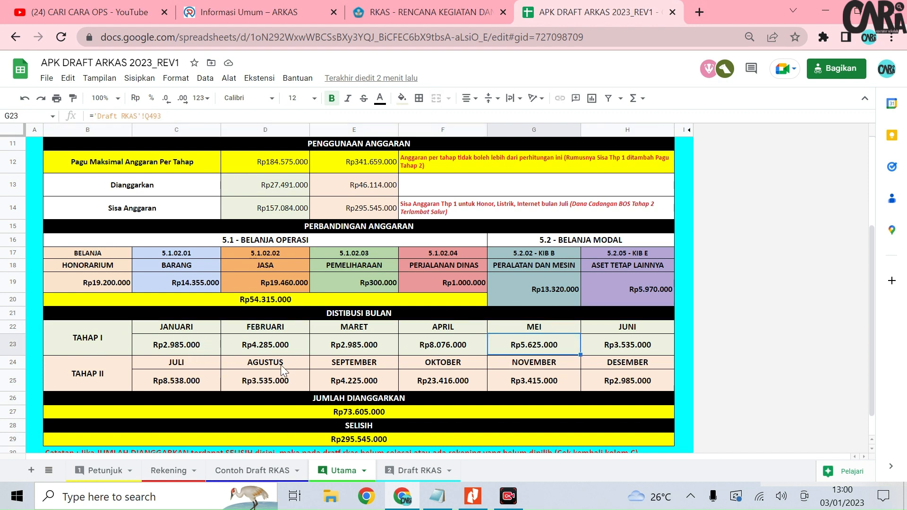
mouse_move(431, 484)
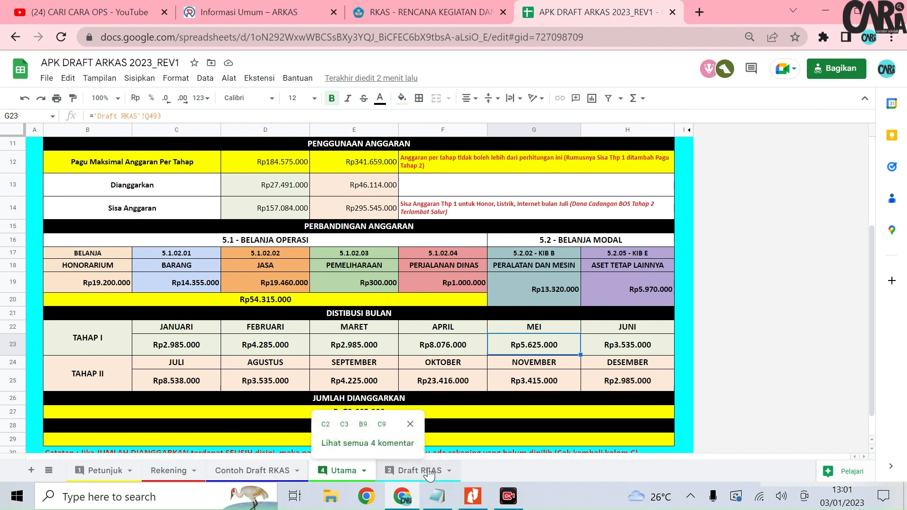
click(299, 350)
- View the Jumlah Dianggarkan and Selisih rows with the note beneath them
scroll(299, 350, down, 1)
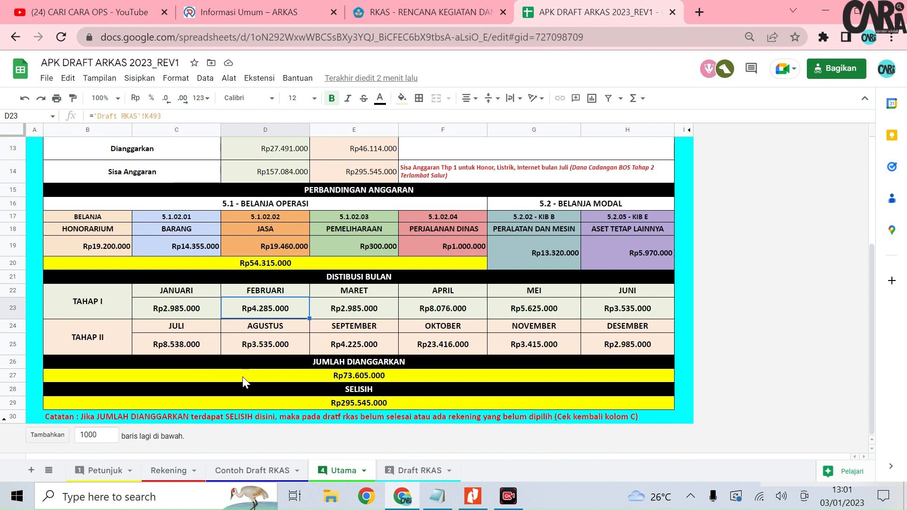
click(347, 367)
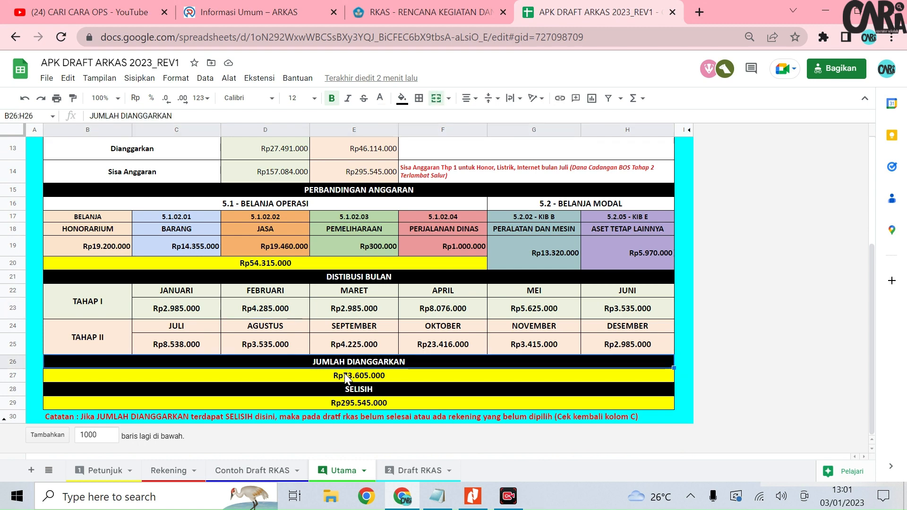
click(335, 390)
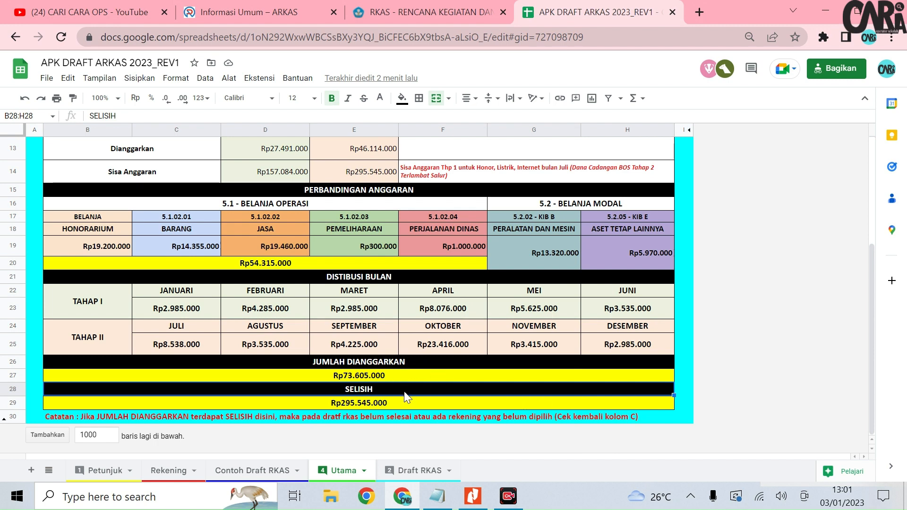
- Open the Draft RKAS sheet and look over the Rekening options in C10 and the activity list from Standar Isi onward
click(411, 470)
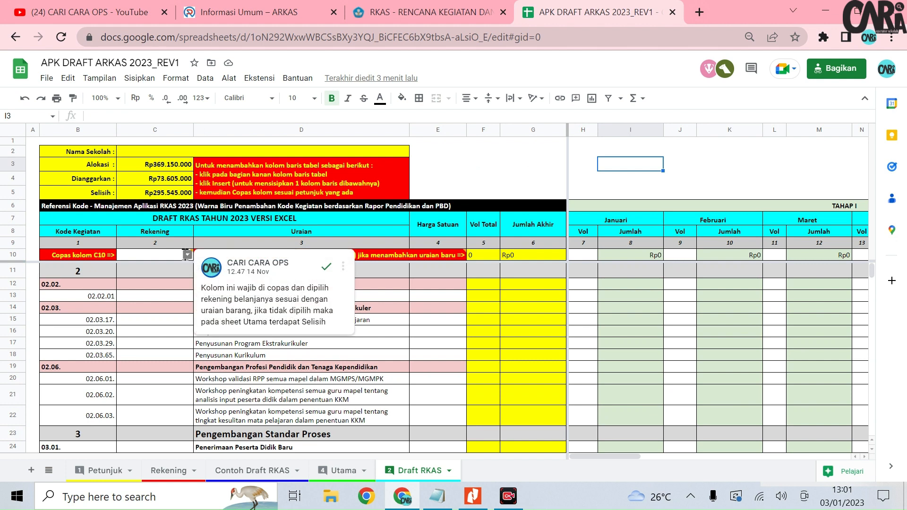
click(187, 254)
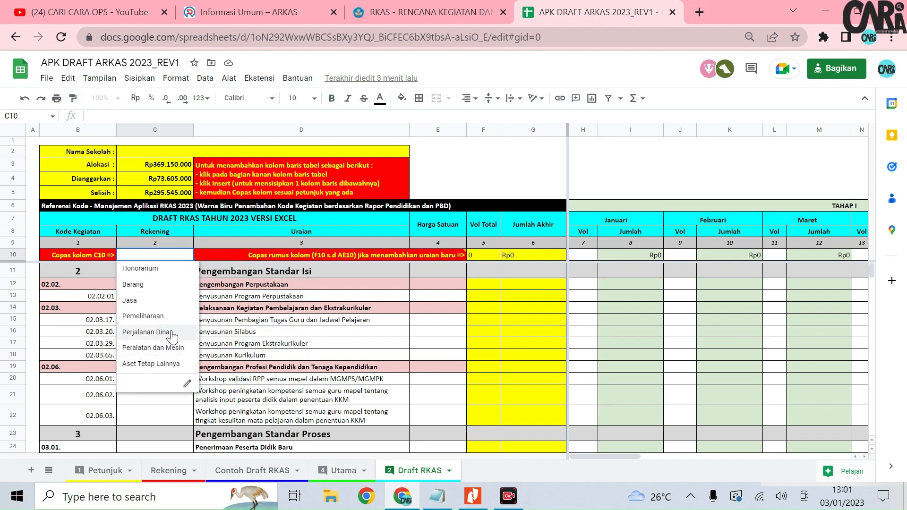
click(258, 357)
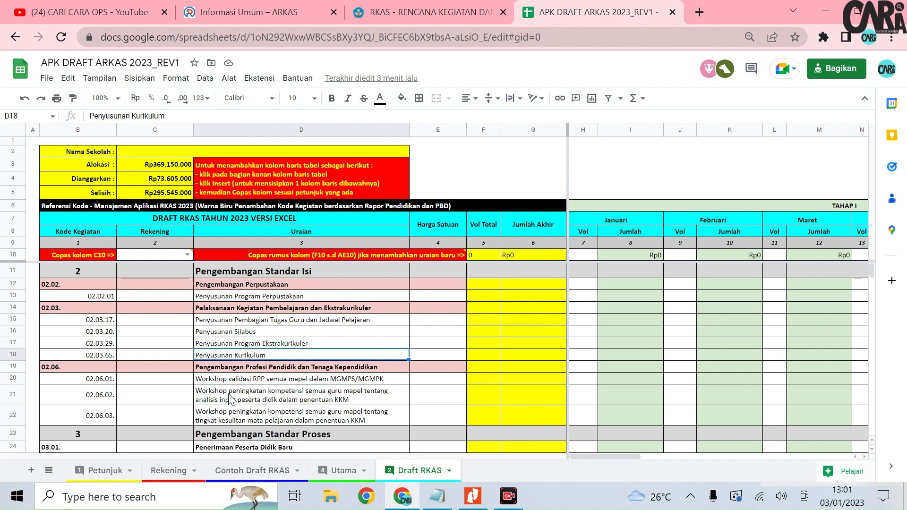
scroll(212, 258, down, 3)
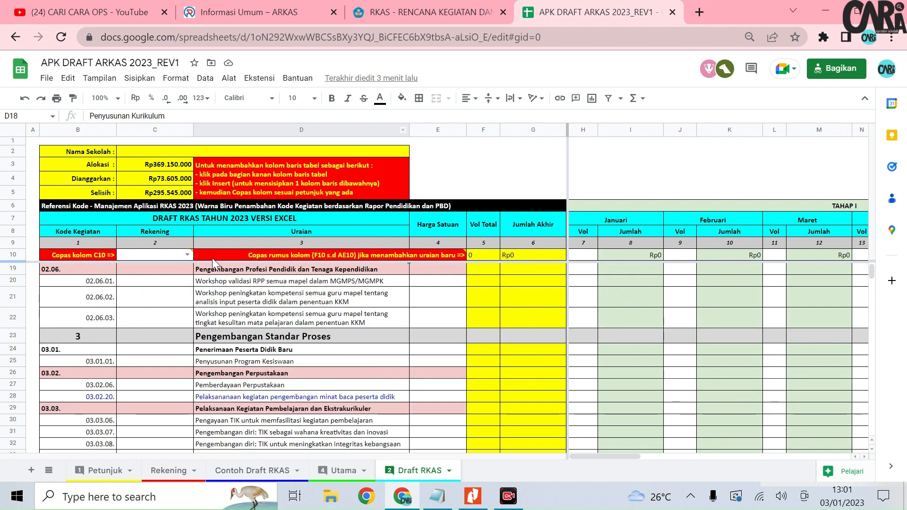
scroll(219, 239, up, 3)
- Read the row-adding instructions in D3:D5 and the row 10 notes on copying C10 and the formulas F10 to AE10
click(250, 180)
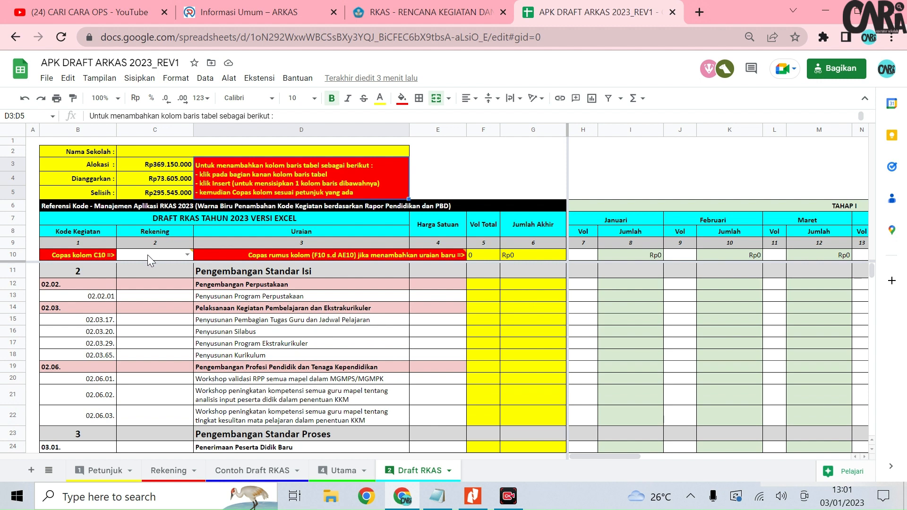
click(78, 254)
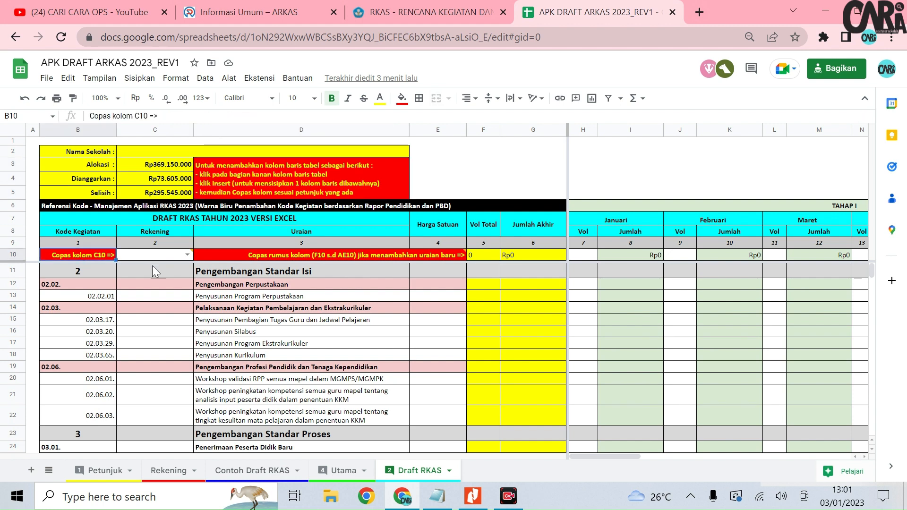
click(154, 254)
click(398, 255)
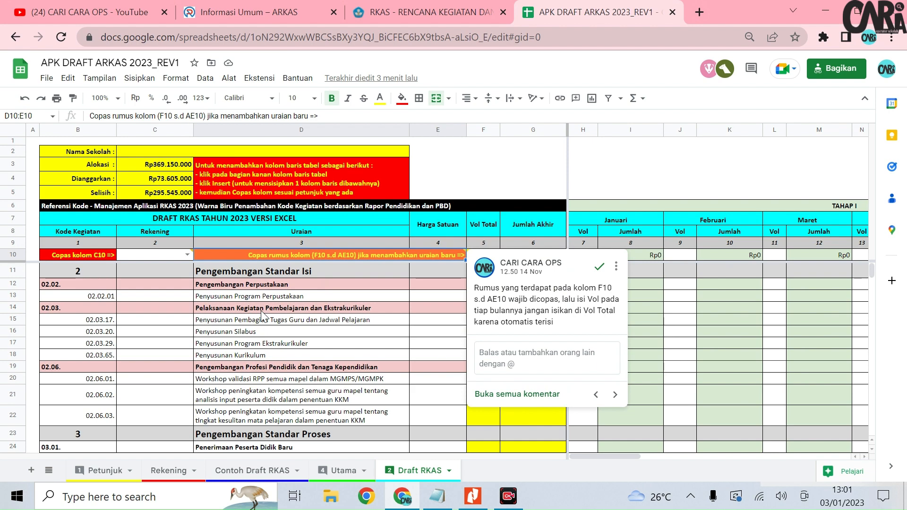
- Browse the Draft RKAS activities down to the library procurement items and locate Pengadaan AC perpustakaan, code 05.02.08
scroll(262, 316, down, 15)
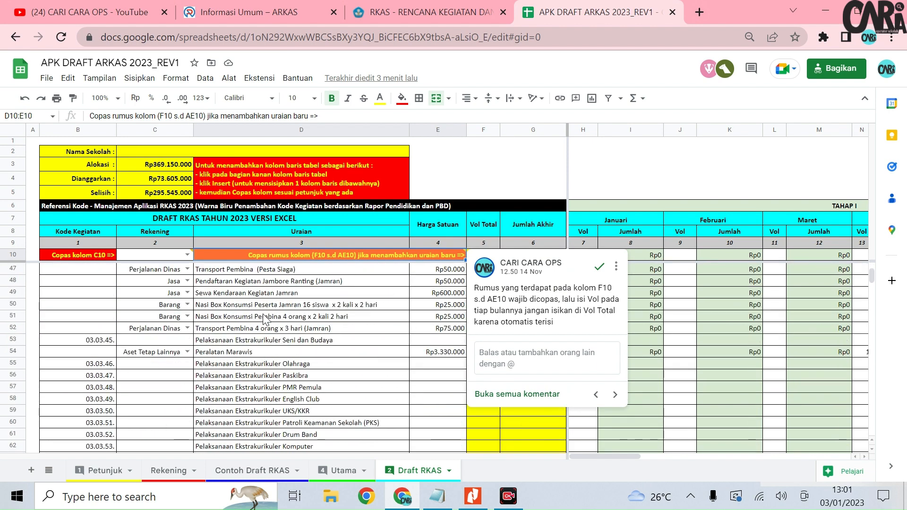
scroll(264, 319, down, 20)
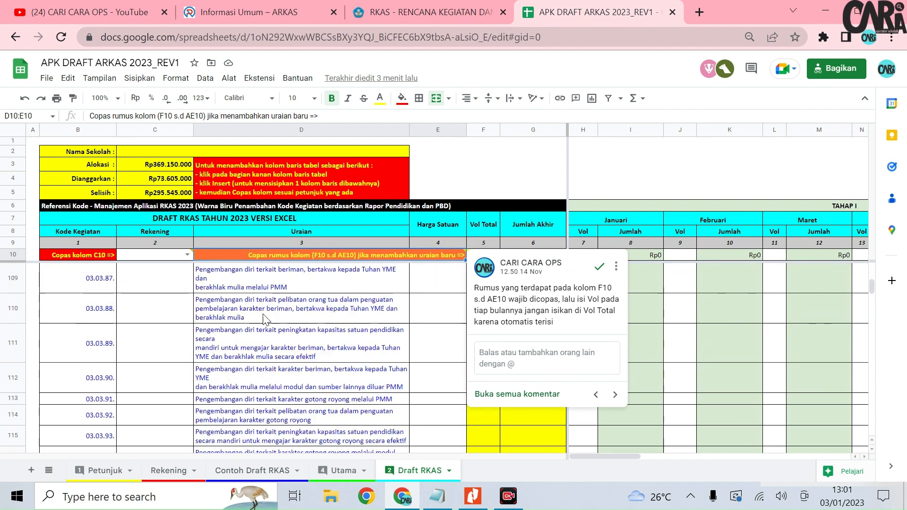
scroll(262, 325, down, 2)
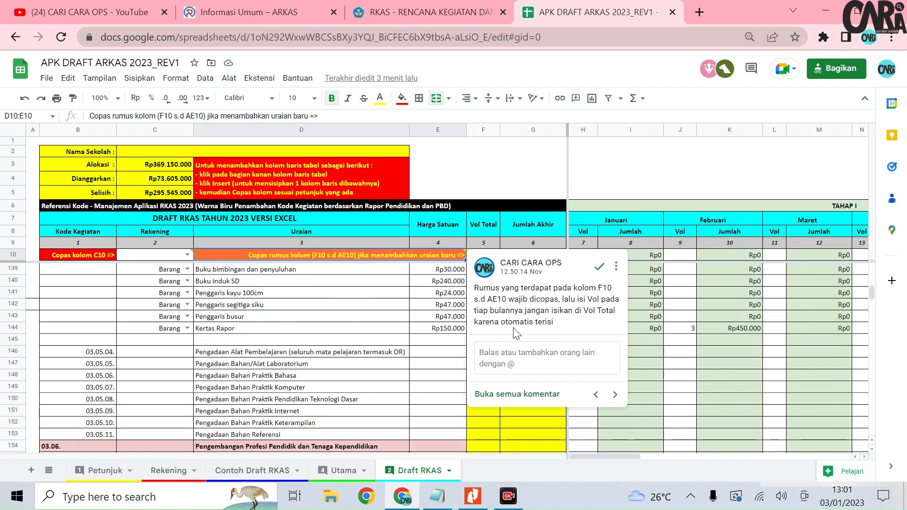
click(316, 321)
scroll(262, 368, down, 14)
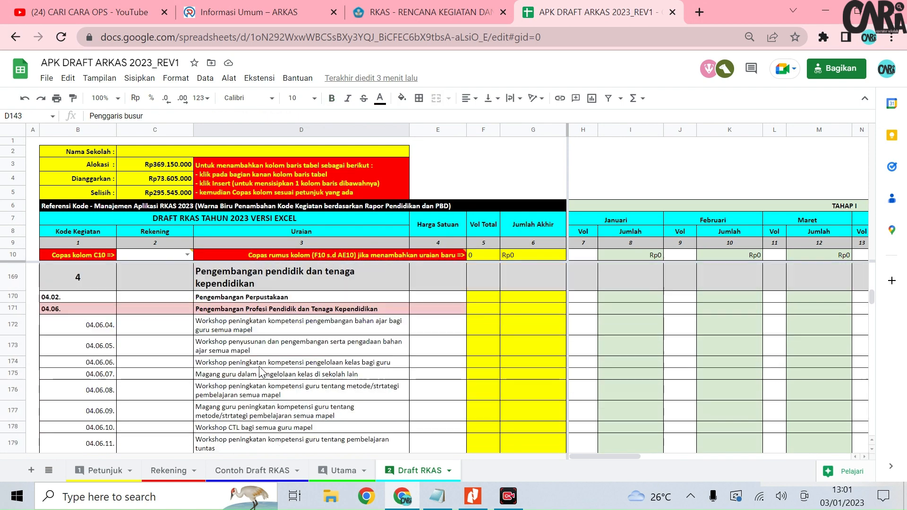
scroll(261, 370, down, 11)
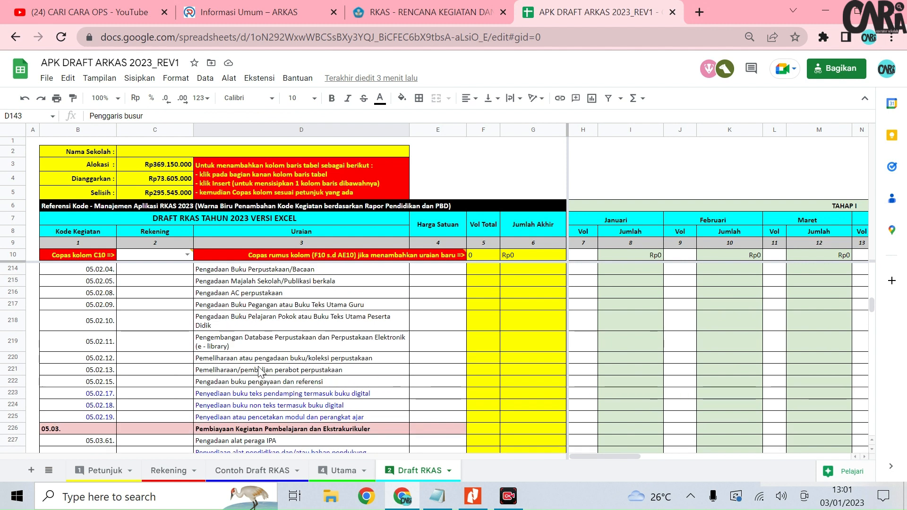
click(283, 294)
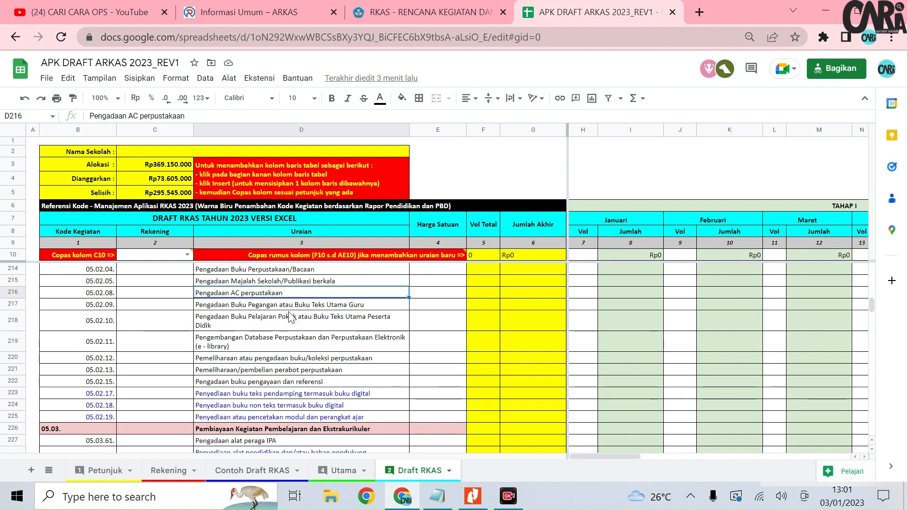
- Return to the Utama sheet and inspect the SUMIF formula under Peralatan dan Mesin in Belanja Modal
click(329, 472)
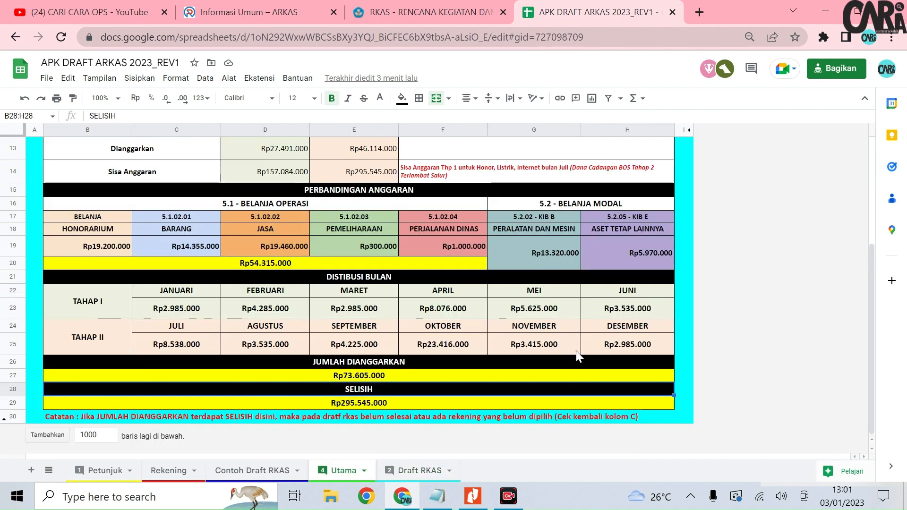
scroll(592, 265, up, 1)
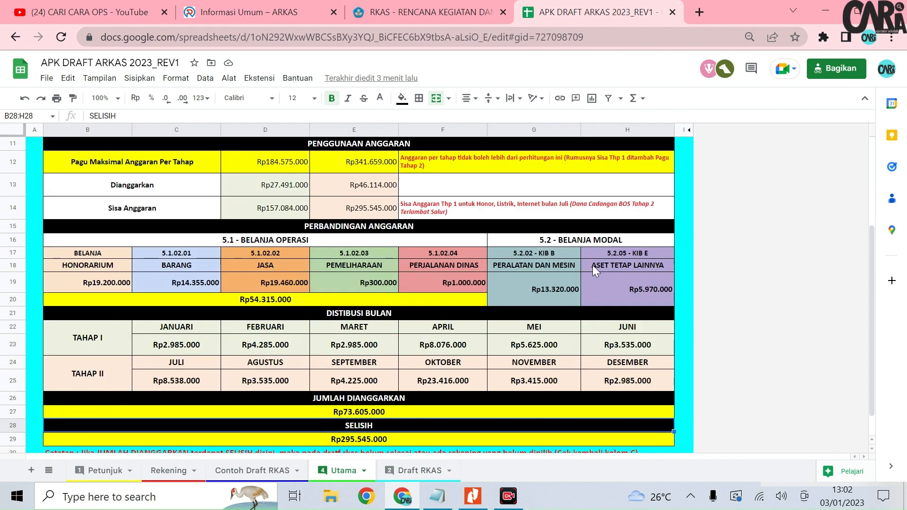
click(547, 286)
scroll(543, 312, up, 1)
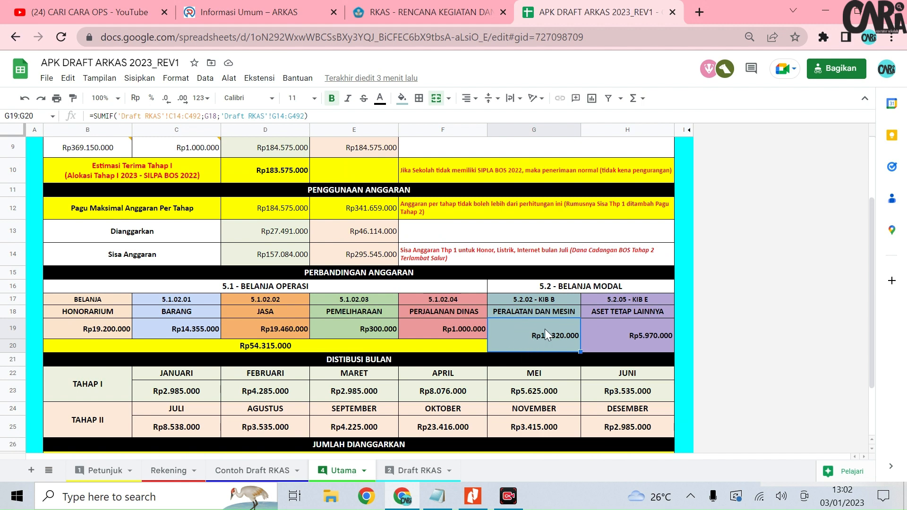
- In the Draft RKAS sheet, insert one blank row directly below Pengadaan AC perpustakaan, above activity 05.02.09
click(407, 470)
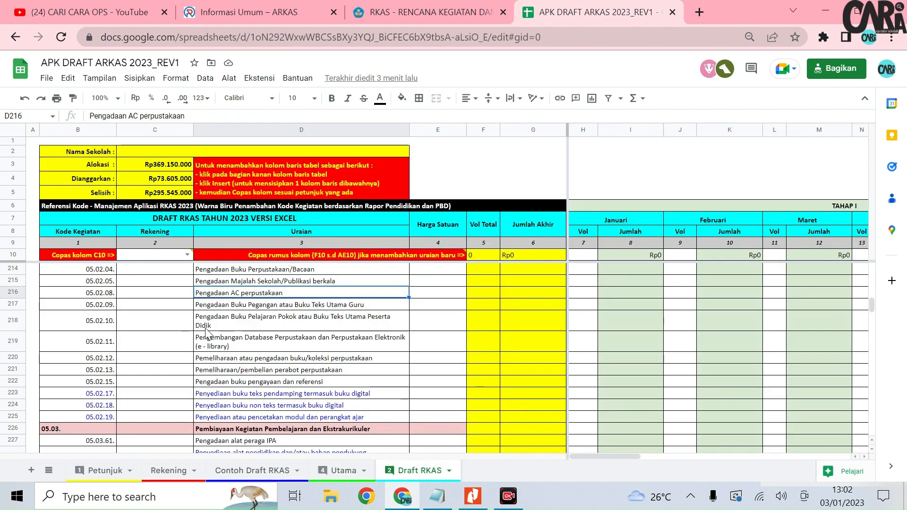
click(268, 308)
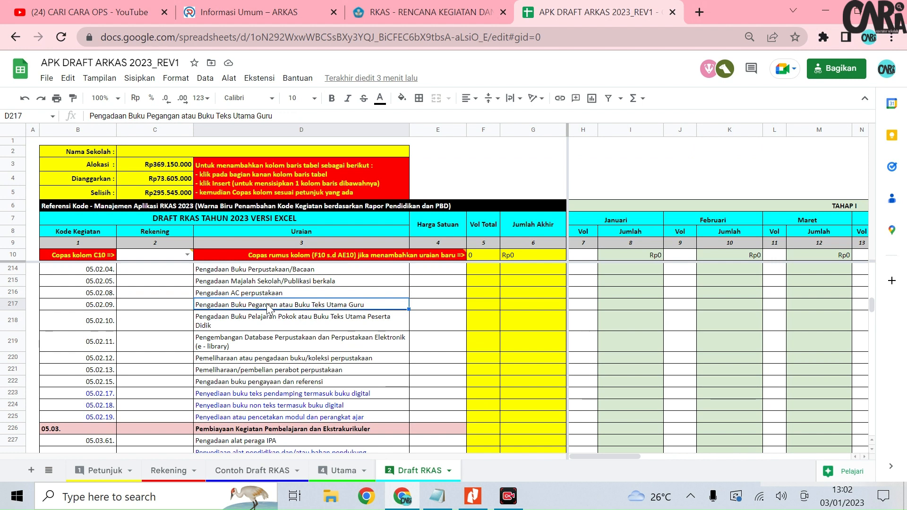
click(20, 305)
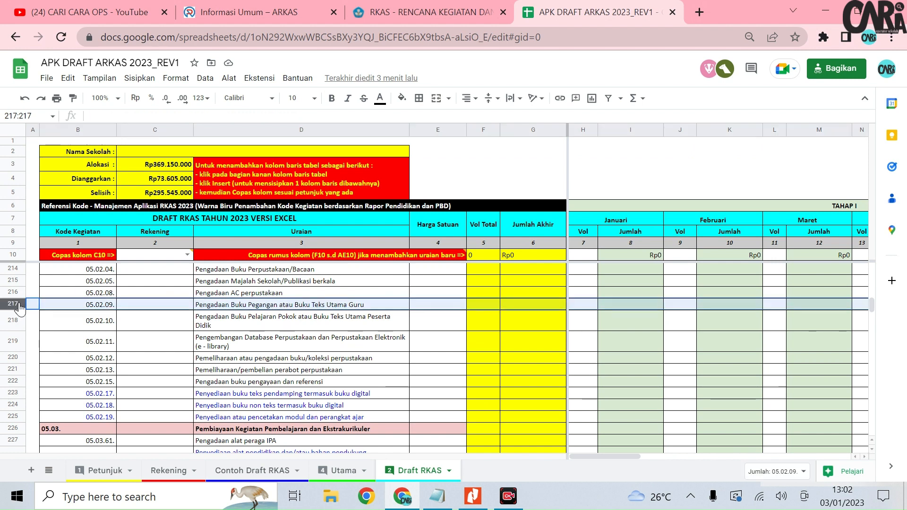
right_click(19, 307)
click(71, 306)
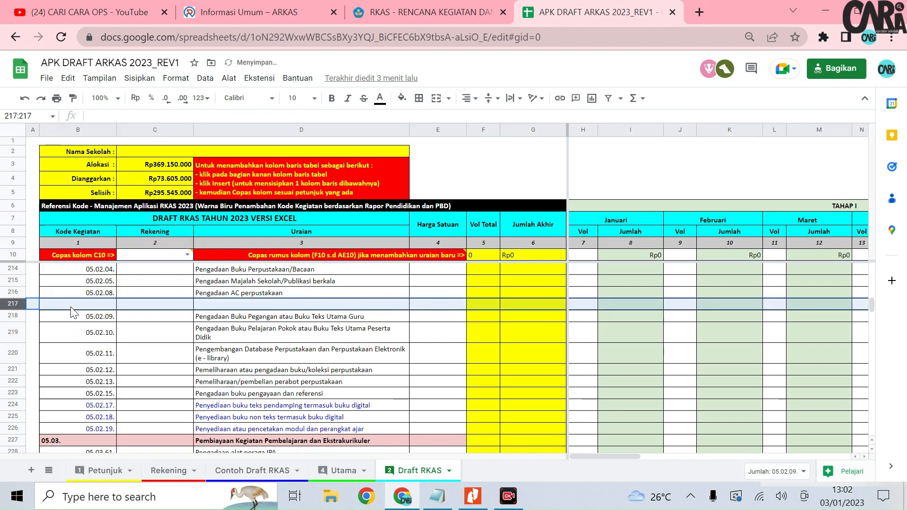
- Copy the Rekening dropdown cell C10 into C217 of the new blank row
click(160, 257)
key(ctrl+c)
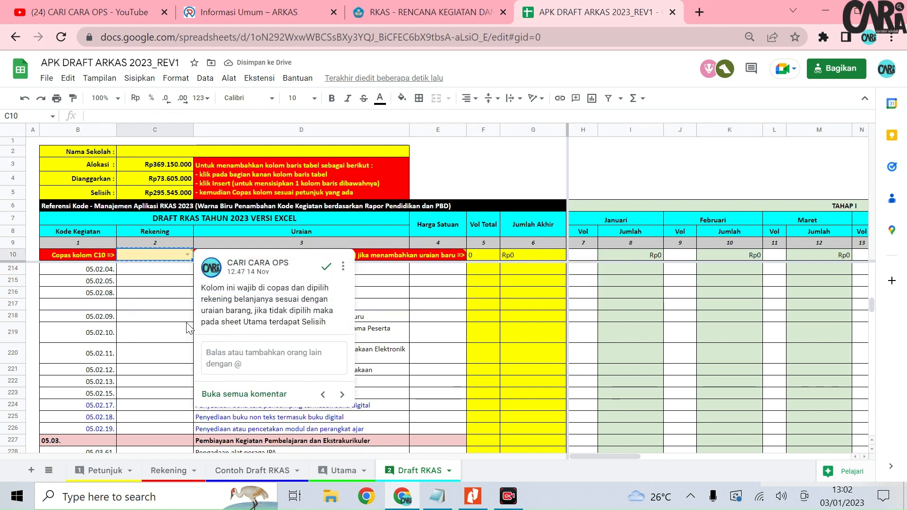
click(157, 308)
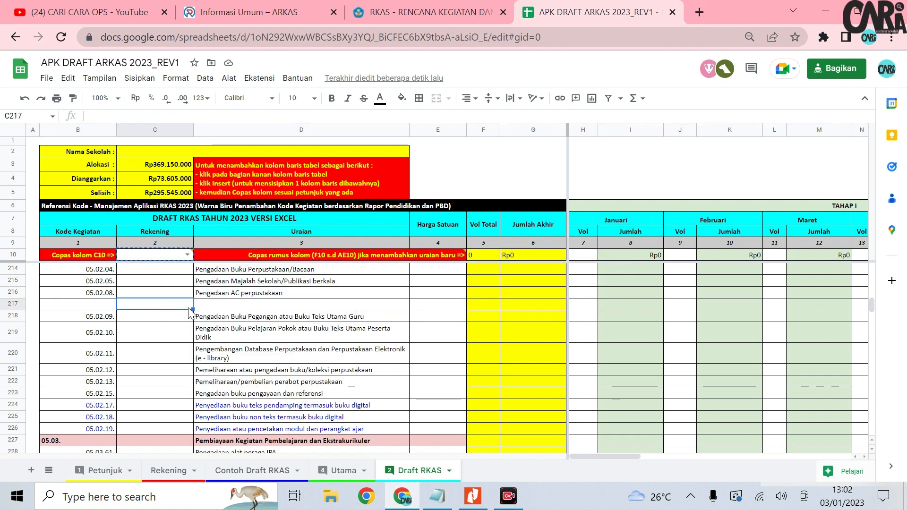
key(ctrl+v)
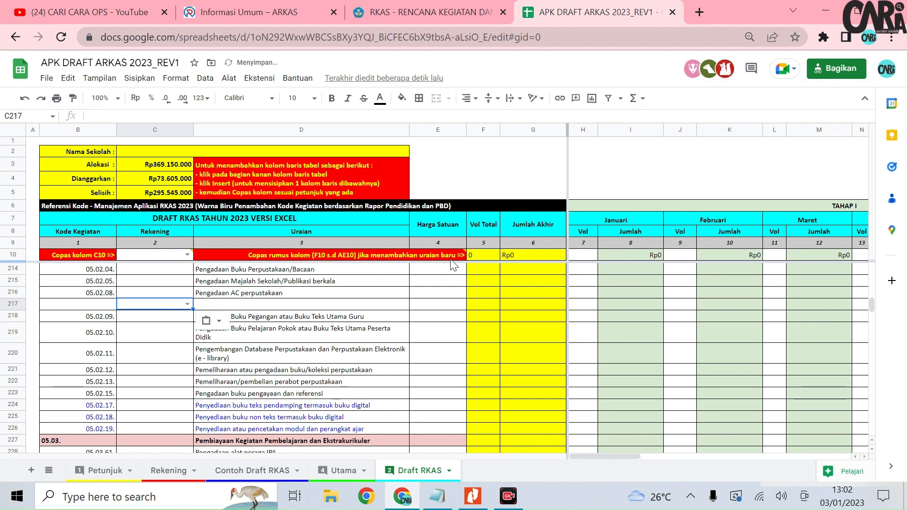
- Copy the formula range F10:AE10 into the blank row below Pengadaan AC perpustakaan, starting at F217
mouse_move(411, 257)
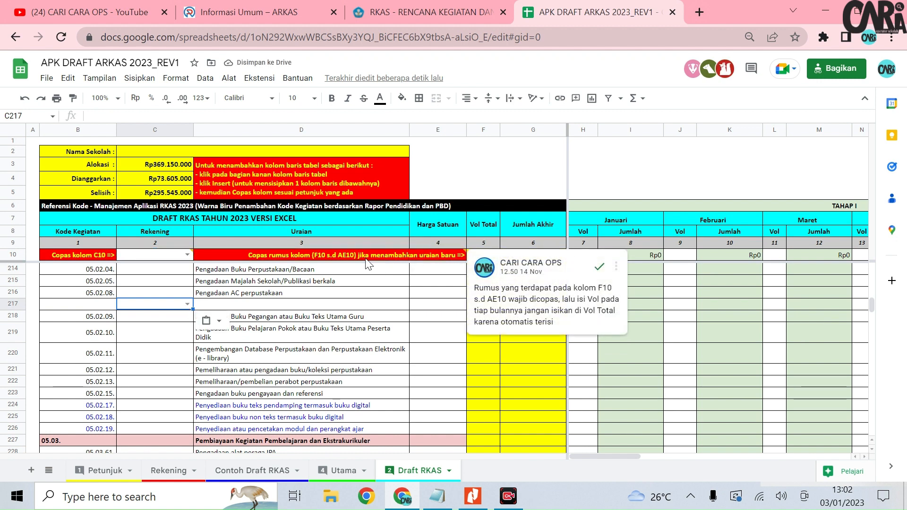
click(408, 257)
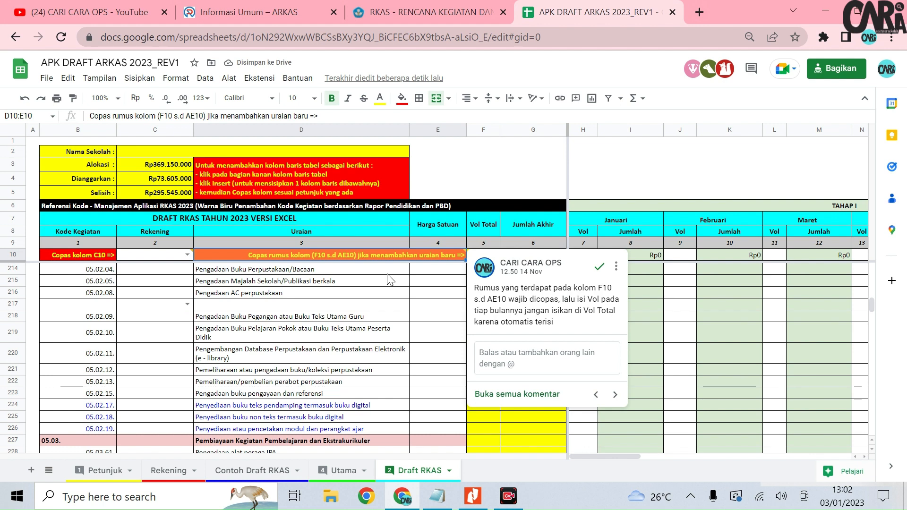
key(Tab)
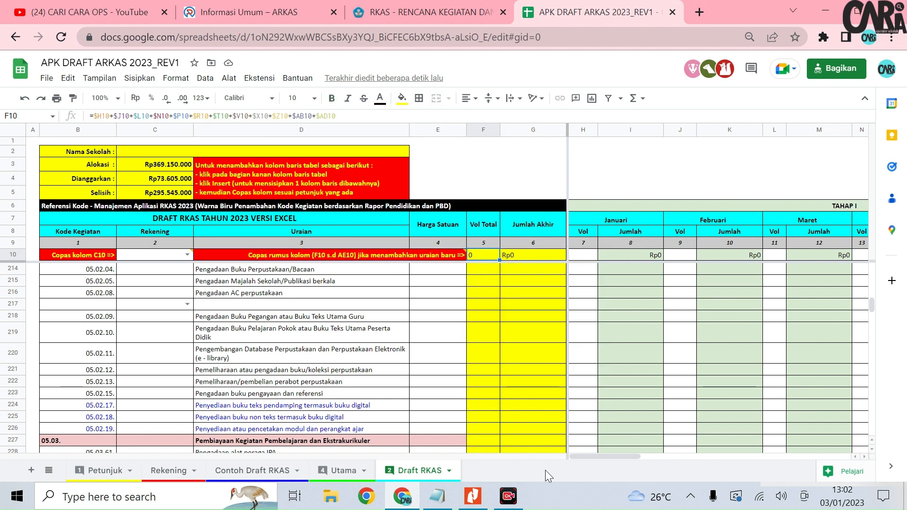
drag(605, 455, 838, 427)
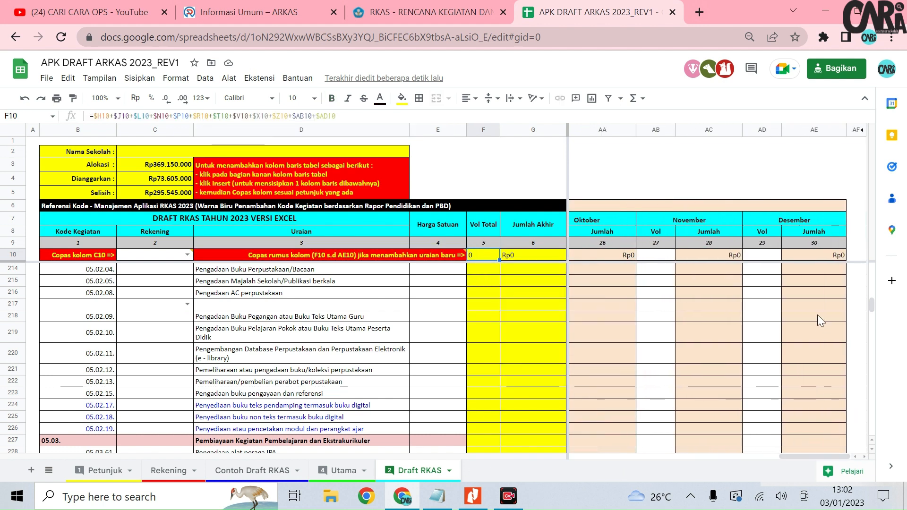
click(823, 254)
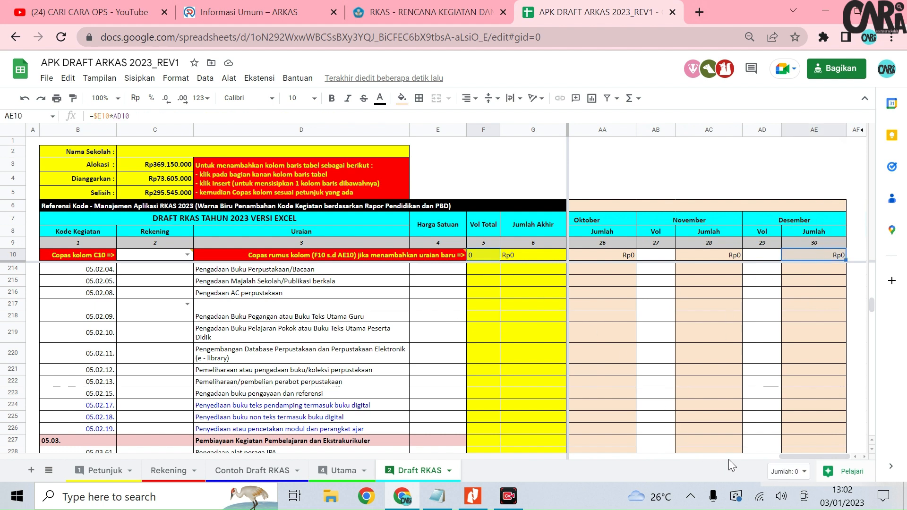
drag(785, 455, 509, 461)
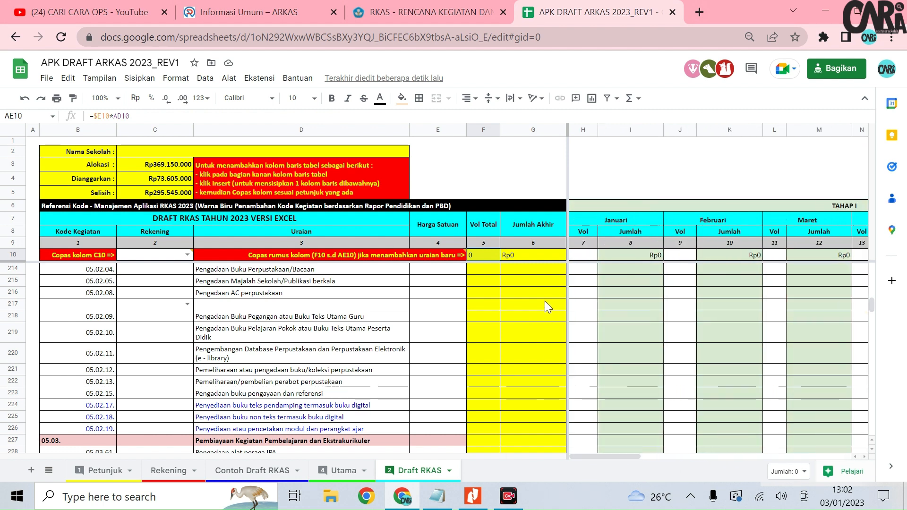
shift+click(476, 256)
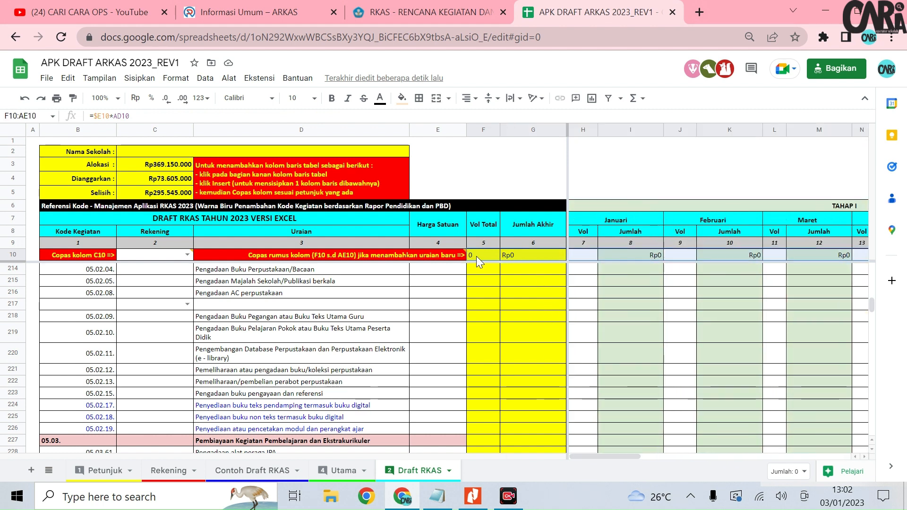
click(474, 303)
key(ctrl+v)
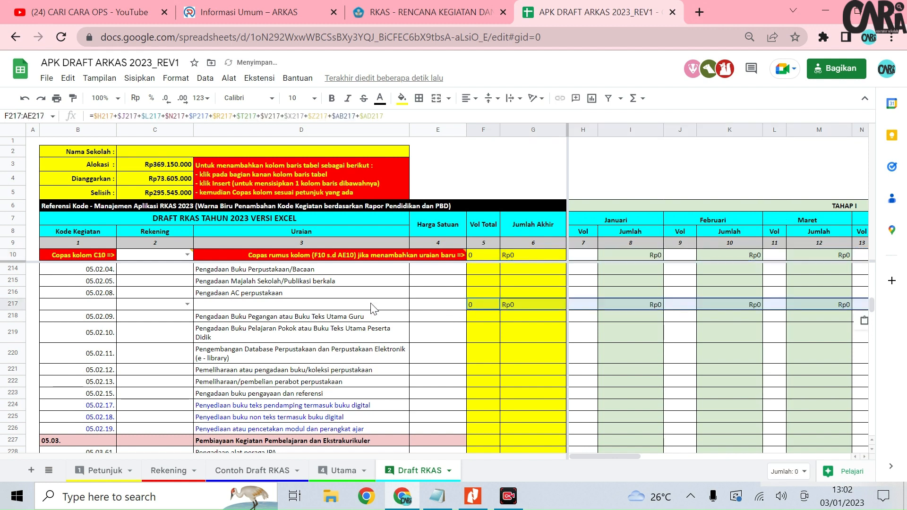
- Fill the new row 217 with the Uraian "AC 2 PK" and a Harga Satuan of Rp8.500.000
click(299, 305)
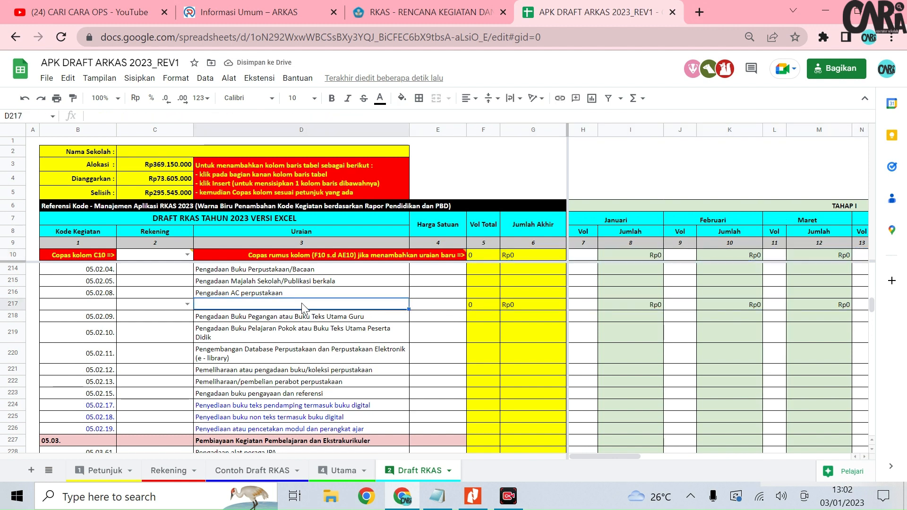
text(ac)
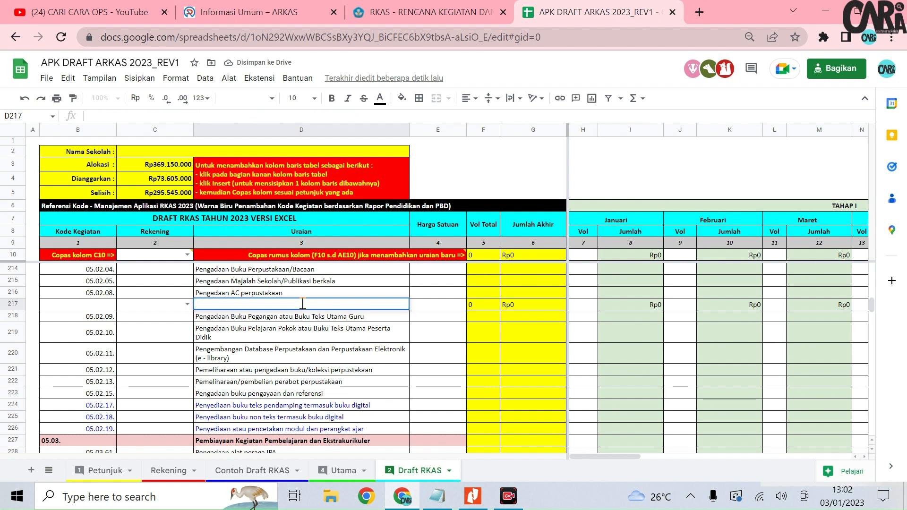
text(AC 2 PK)
key(Tab)
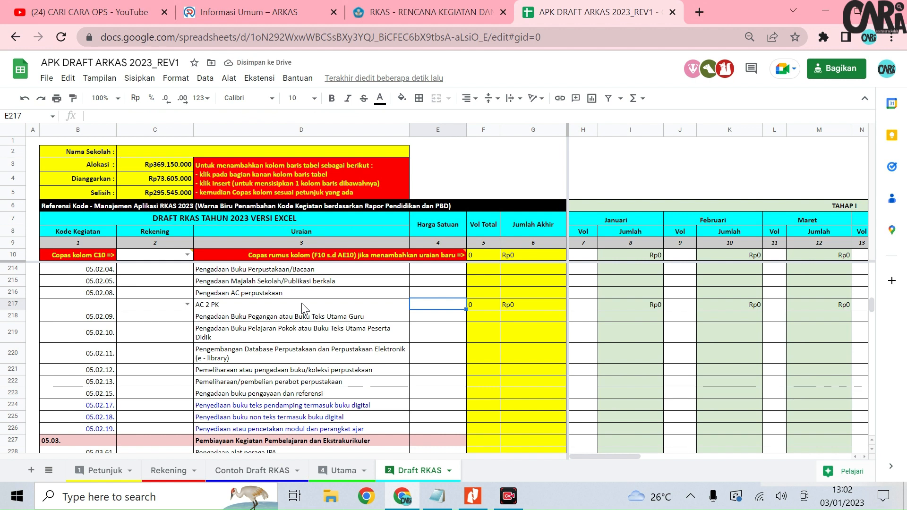
text(85000000)
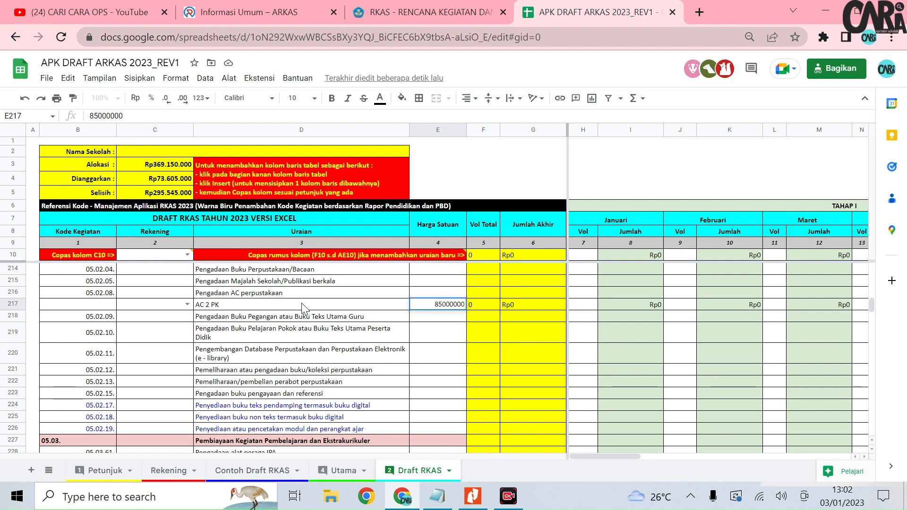
key(Tab)
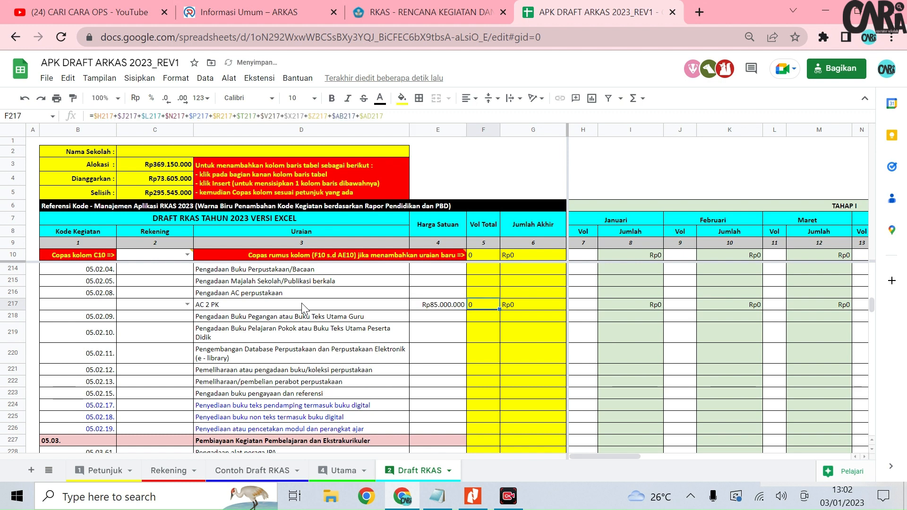
double_click(458, 304)
key(Tab)
key(Tab)
key(Tab)
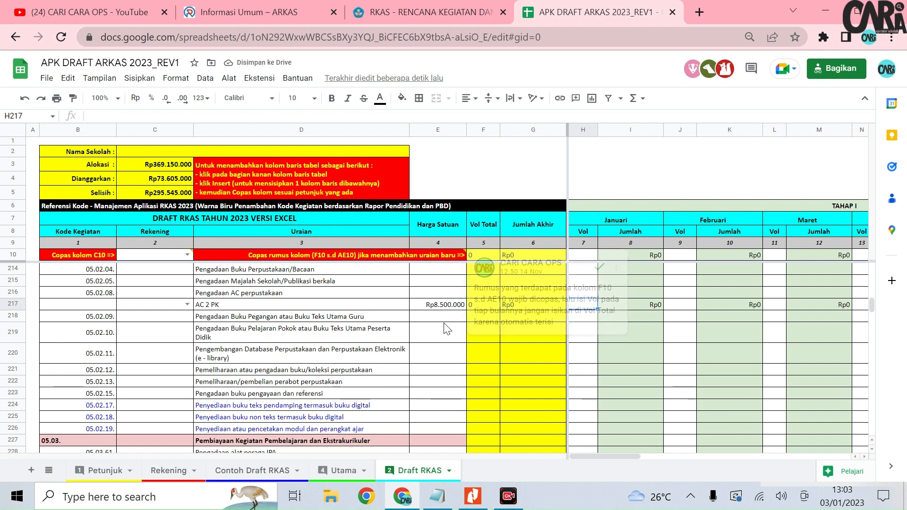
click(436, 307)
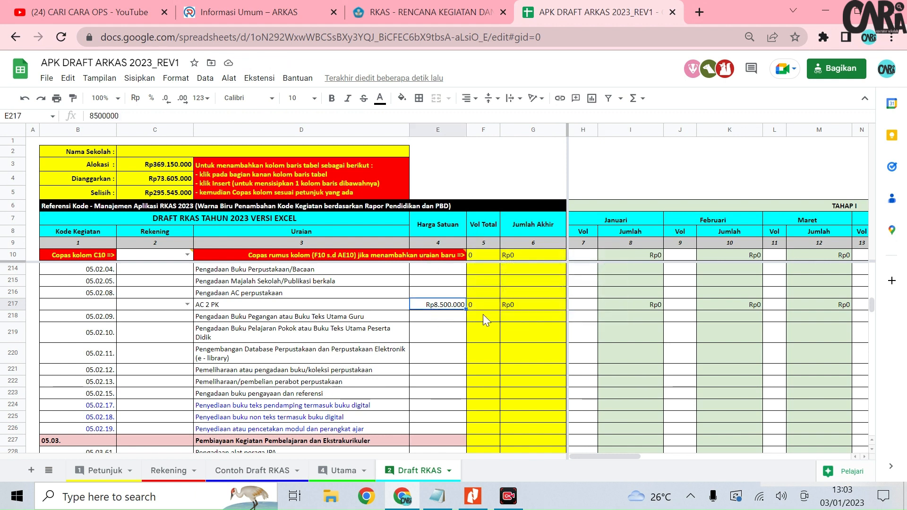
- Enter a volume of 1 for AC 2 PK in the Juni Vol column, cell R217
click(589, 307)
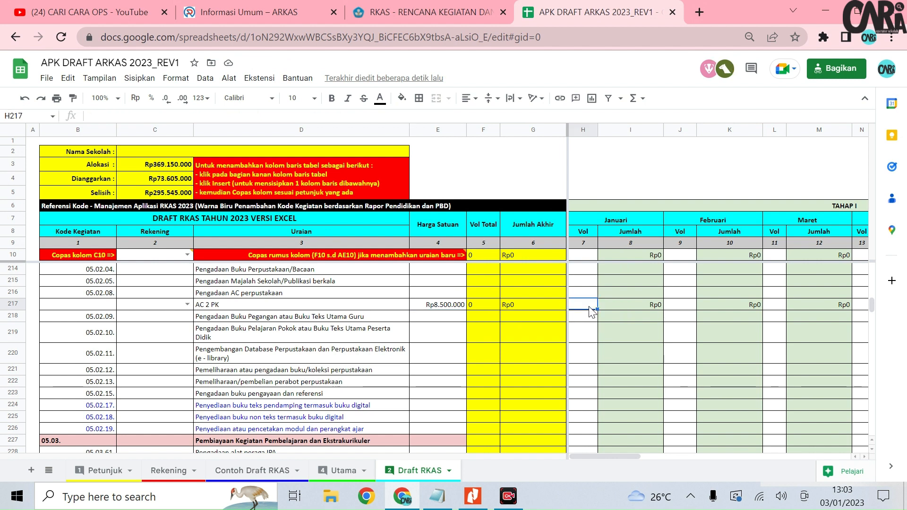
key(Right)
key(Right)
key(Right)
key(Right)
key(Right)
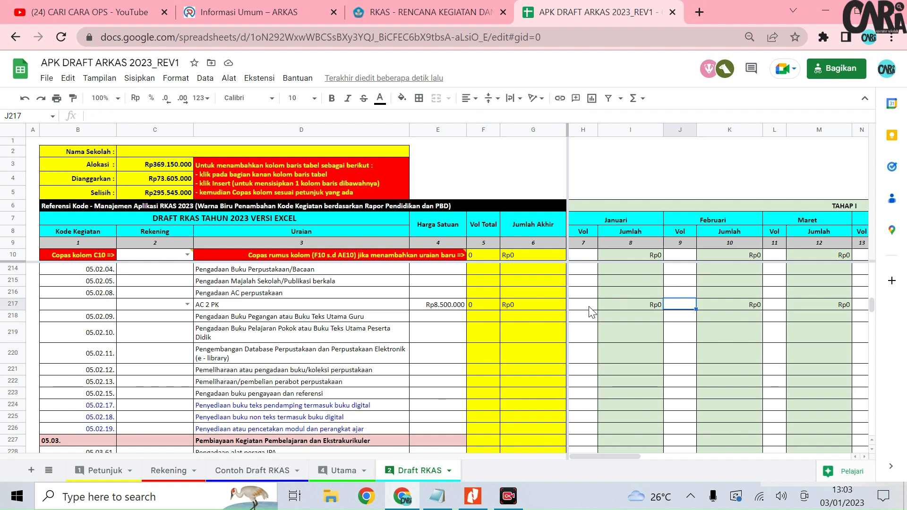
key(Right)
key(Right)
key(Right)
key(Right)
key(Right)
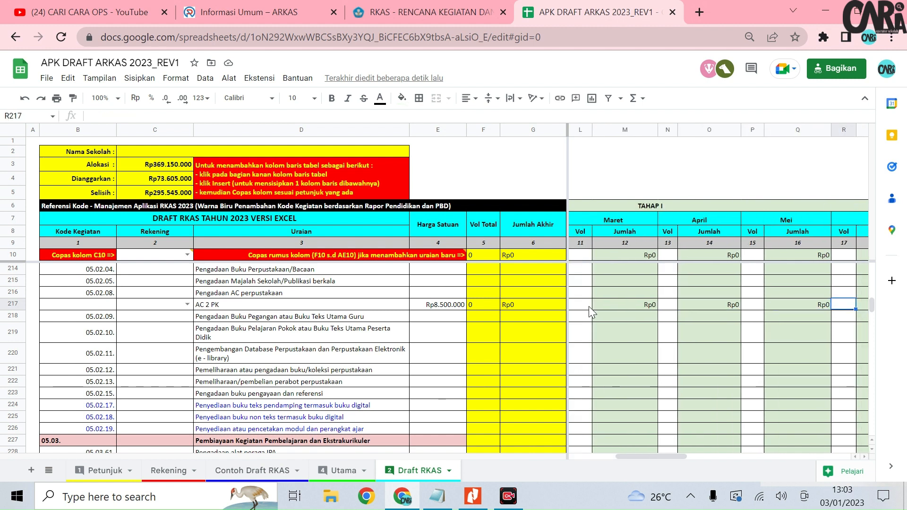
key(Right)
key(Right)
key(Left)
key(Left)
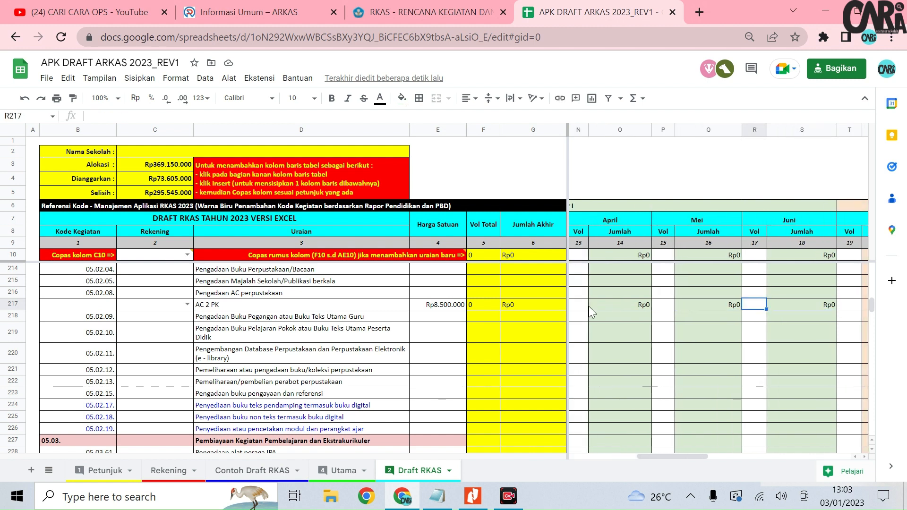
text(1)
key(Tab)
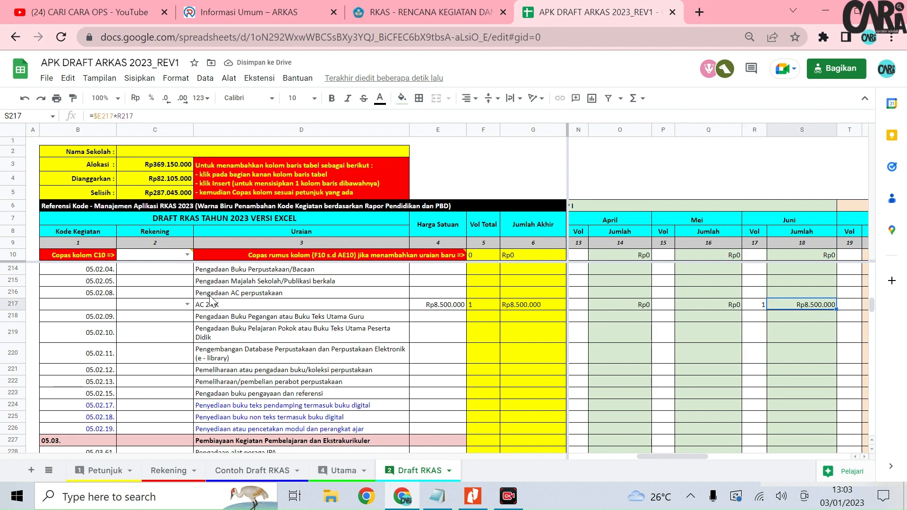
- Look over the Rekening options for AC 2 PK without choosing one, and check Jumlah Dianggarkan and Selisih in the Utama sheet
click(168, 306)
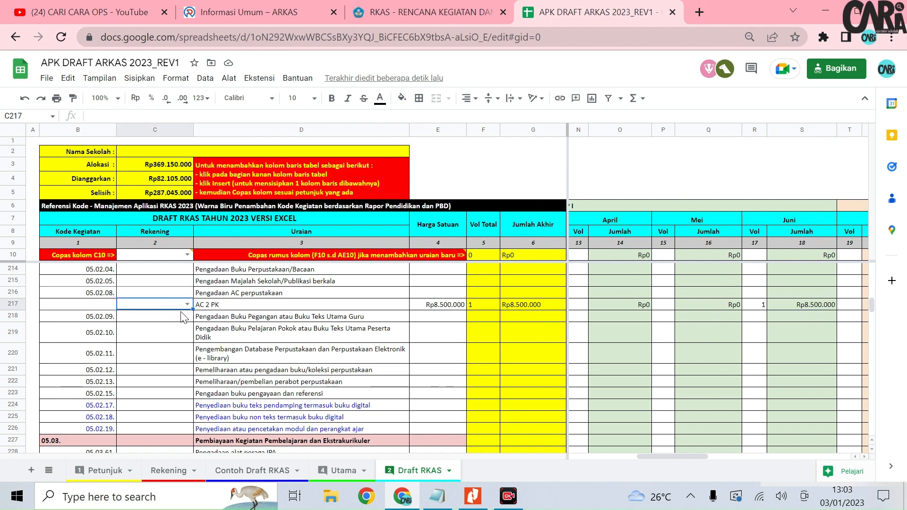
click(187, 306)
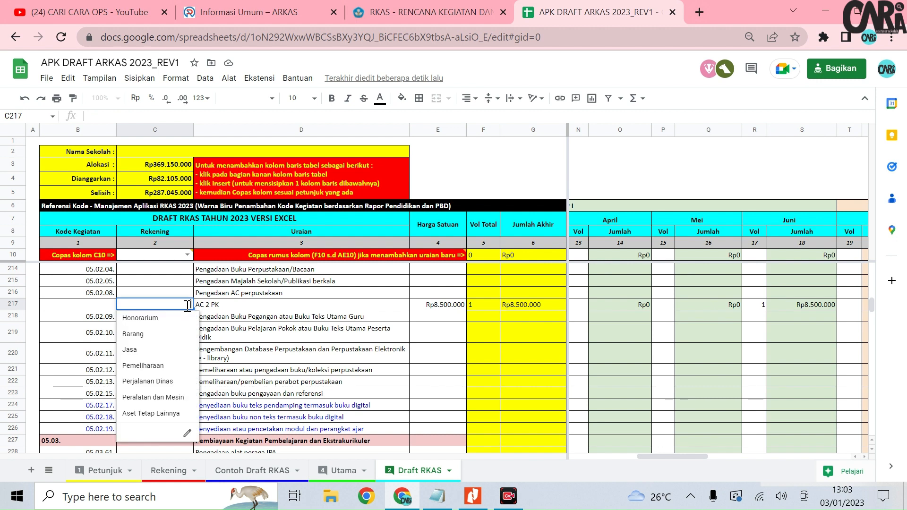
click(261, 306)
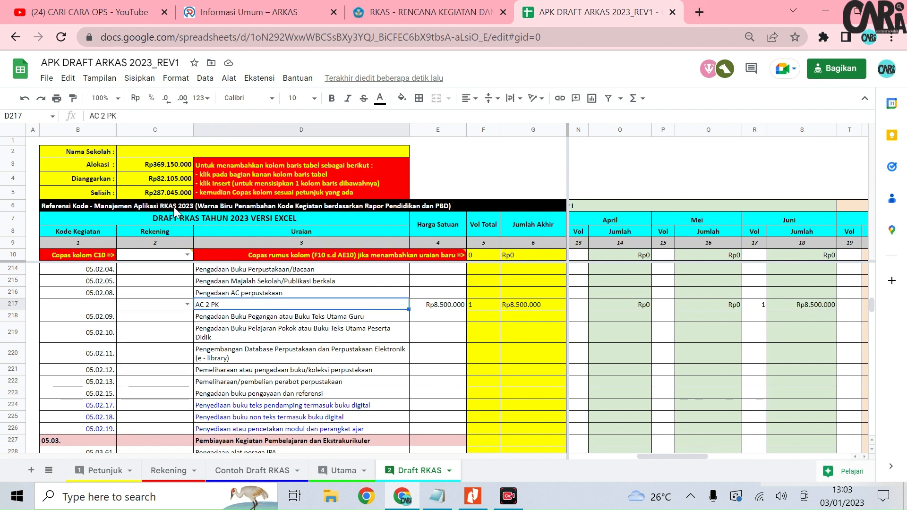
click(352, 471)
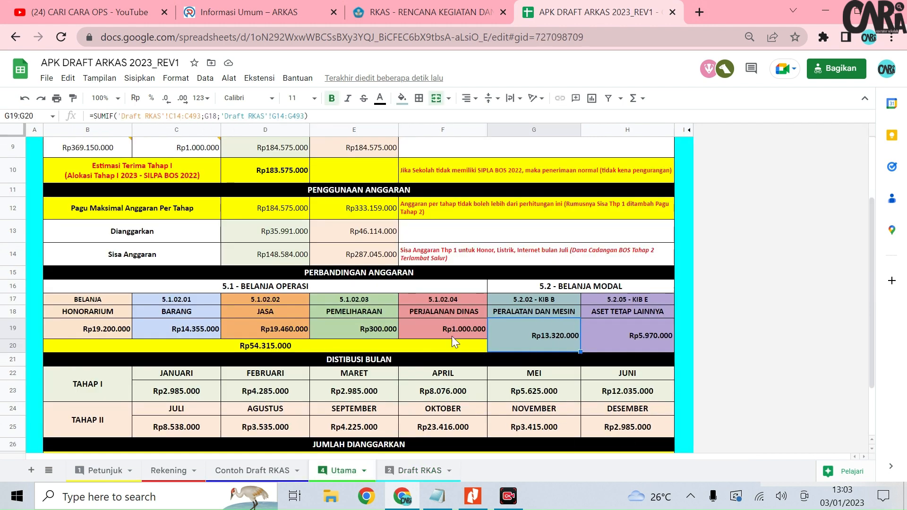
scroll(452, 336, down, 2)
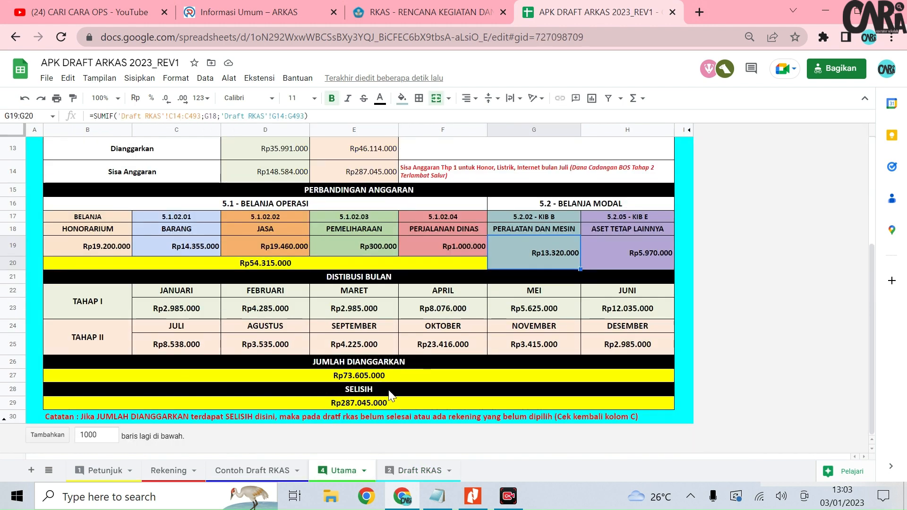
scroll(390, 396, up, 2)
- Back in the Draft RKAS sheet, set the Rekening of AC 2 PK to Peralatan dan Mesin
click(420, 470)
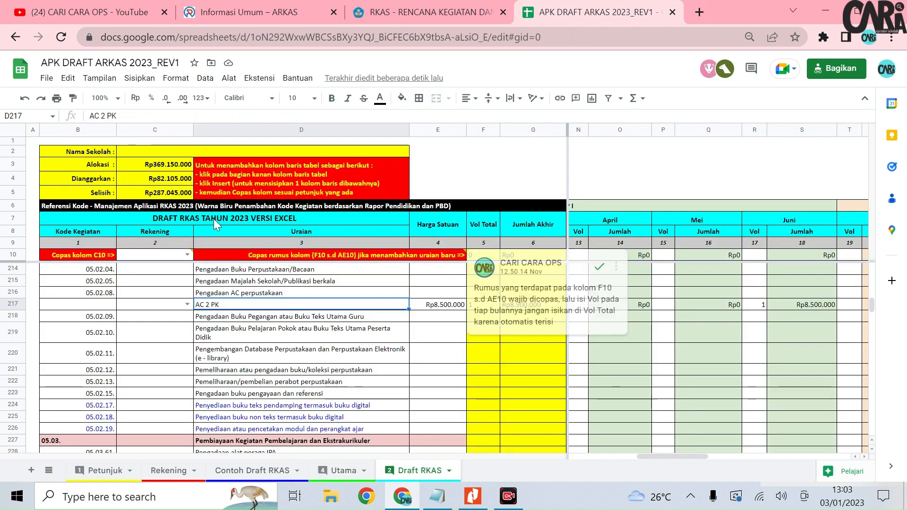
click(187, 305)
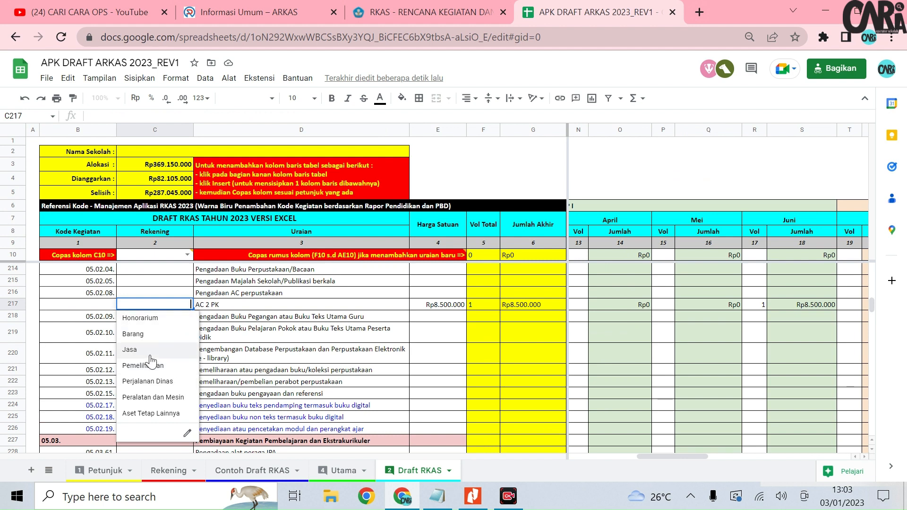
click(168, 401)
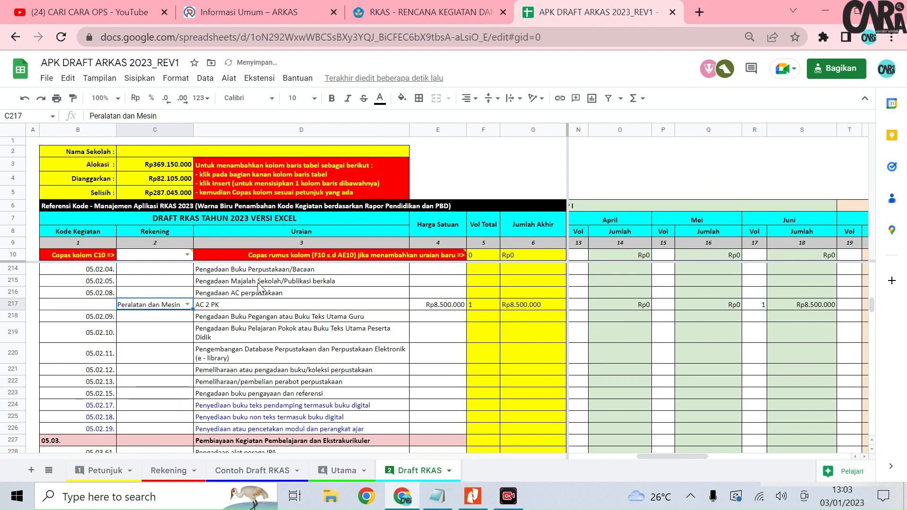
click(260, 307)
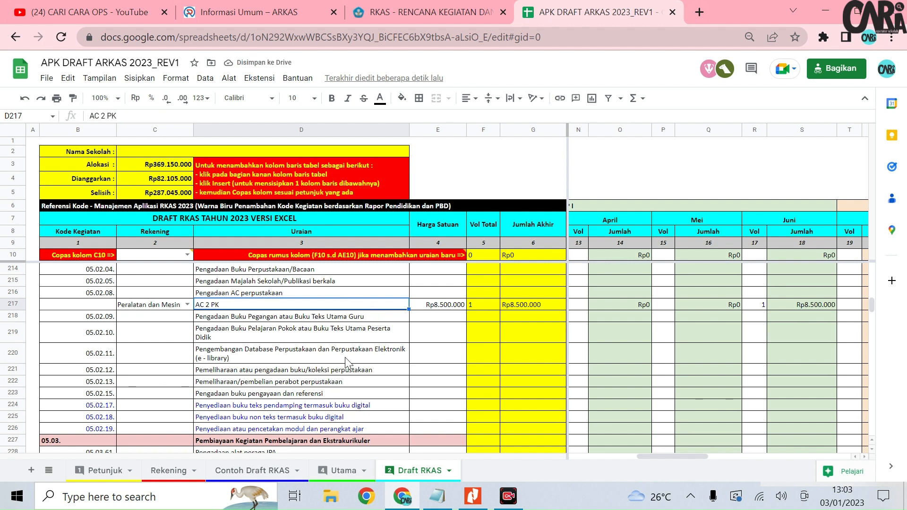
- Check the Peralatan dan Mesin amount, Jumlah Dianggarkan and the Juni distribution cell H23 in the Utama sheet
click(338, 471)
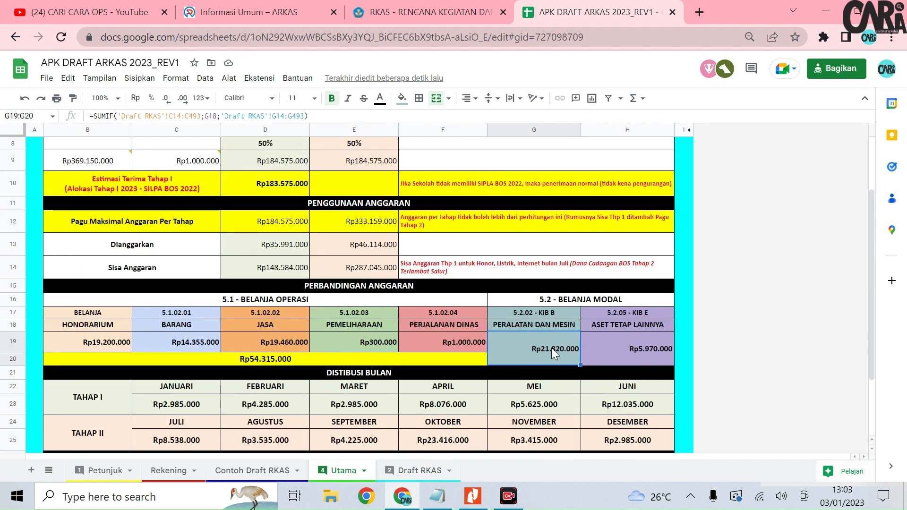
scroll(534, 373, down, 2)
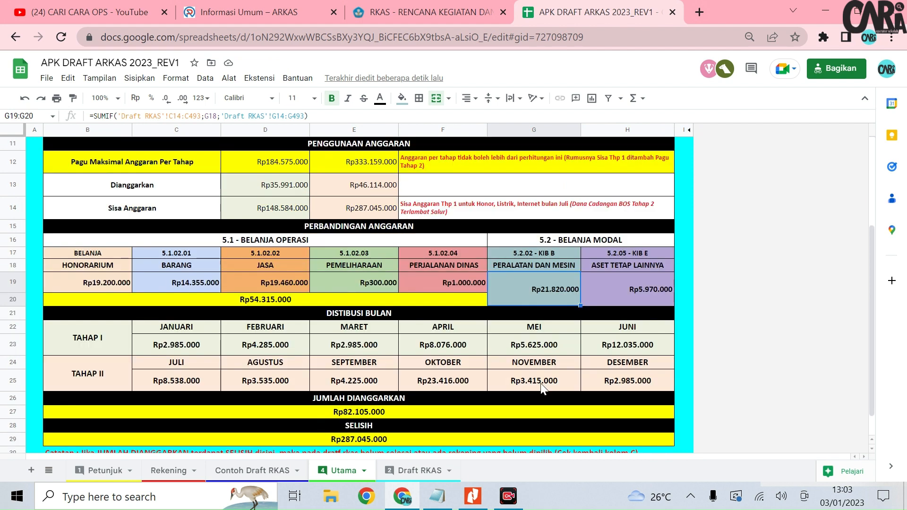
click(628, 349)
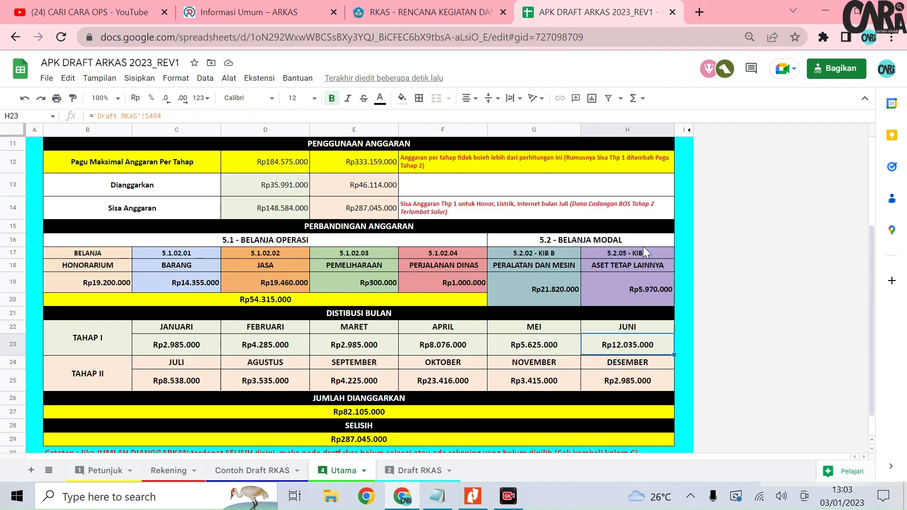
- Revisit the Draft RKAS entries, and examine the sample extracurricular items in the Contoh Draft RKAS sheet
click(404, 470)
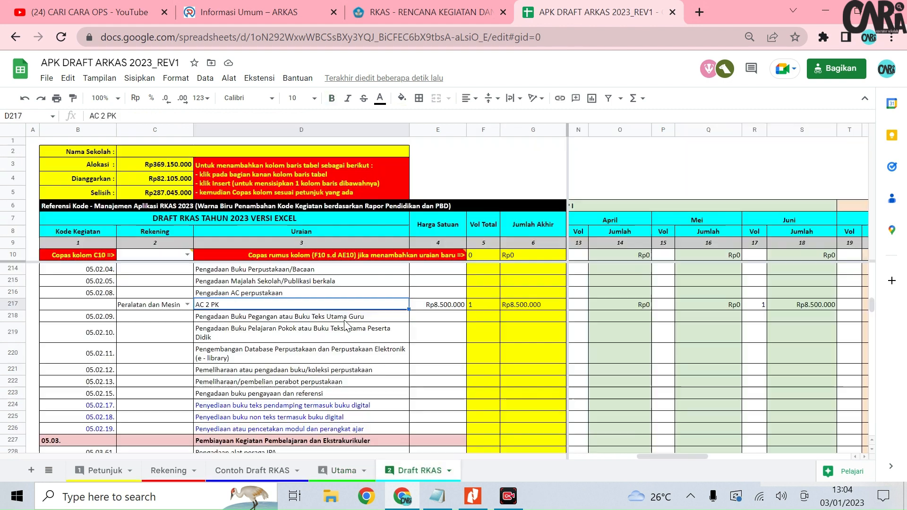
click(245, 341)
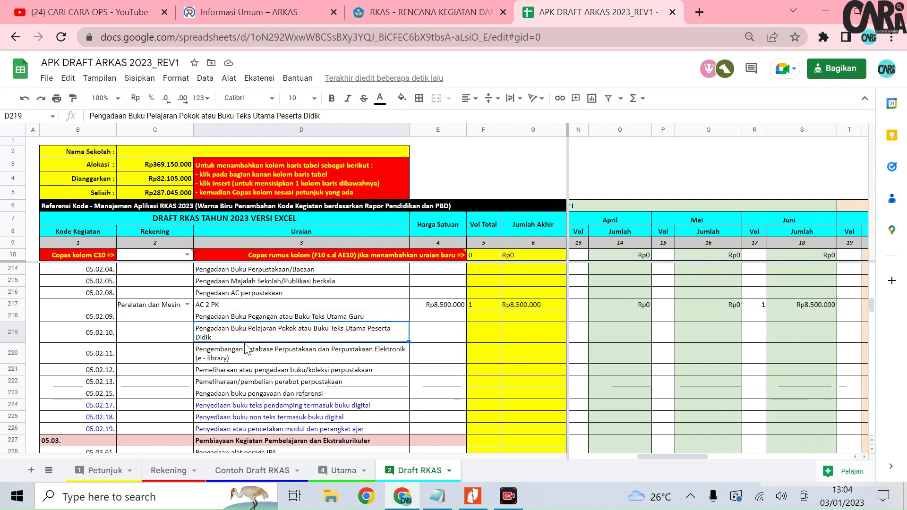
click(261, 473)
scroll(303, 341, down, 5)
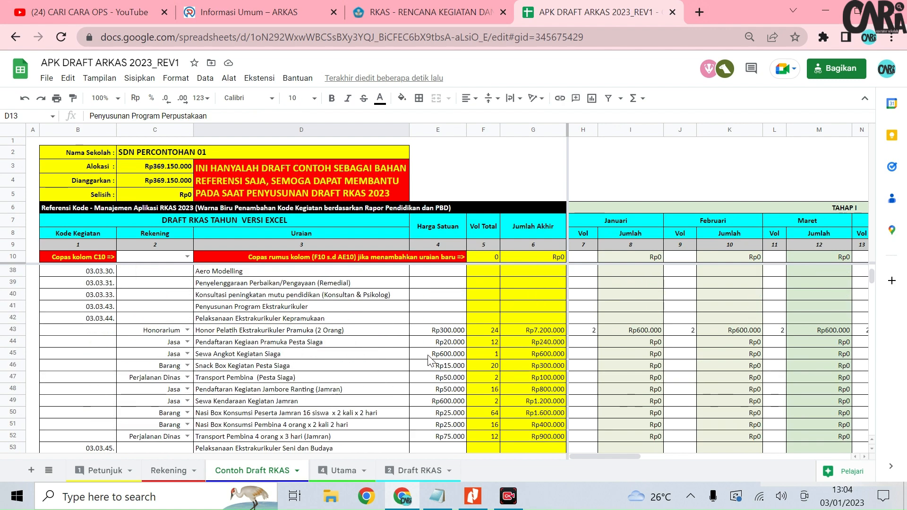
- Examine the learning-supplies items in the Contoh Draft RKAS sheet and the row 10 template cells for copying the Rekening dropdown and formulas
scroll(413, 370, down, 20)
scroll(382, 391, down, 8)
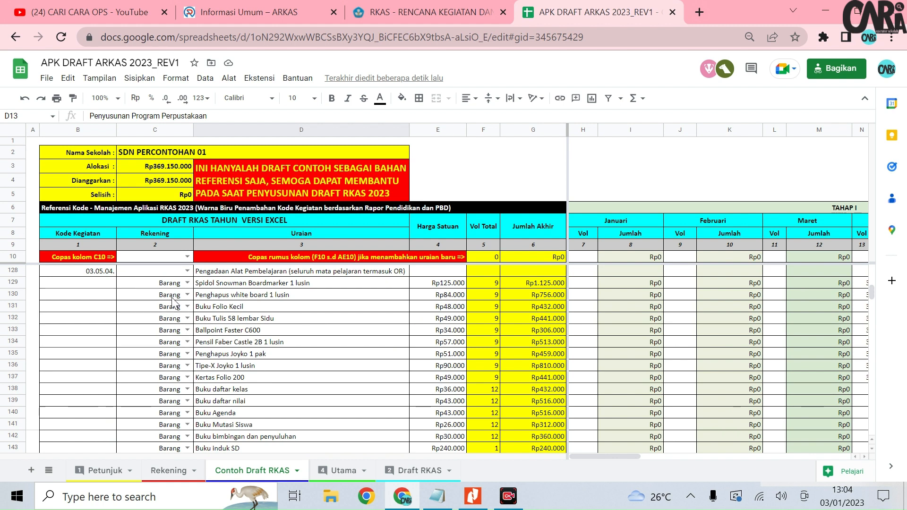
click(164, 258)
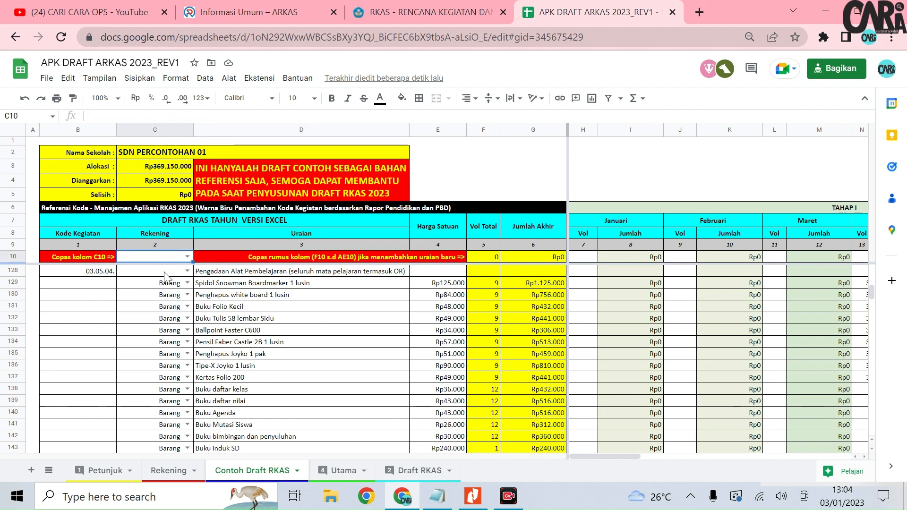
click(324, 258)
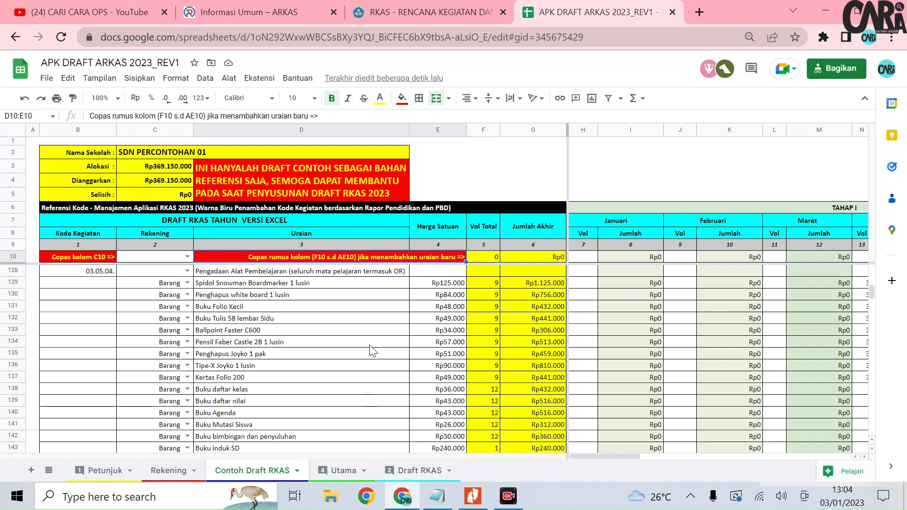
- Review the Utama sheet from the Jumlah Dianggarkan, Selisih and closing note back to the Penerimaan Anggaran section
click(343, 471)
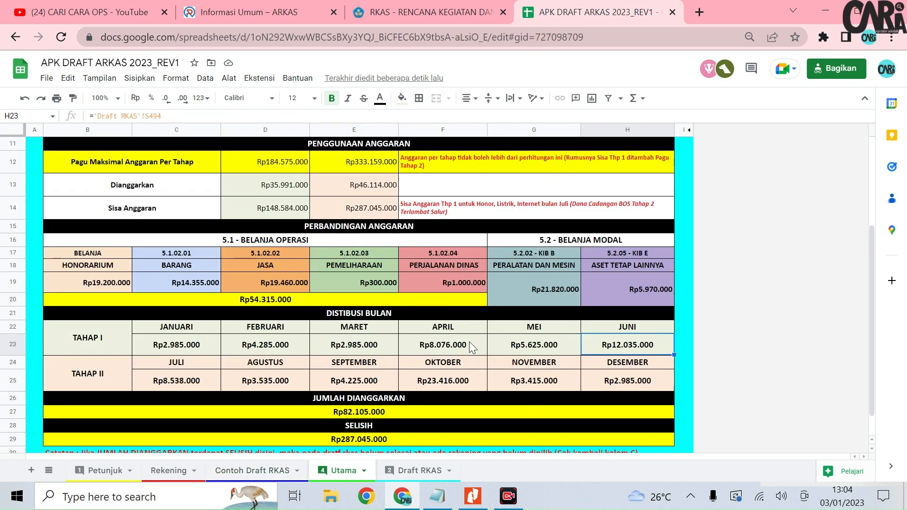
scroll(440, 336, down, 1)
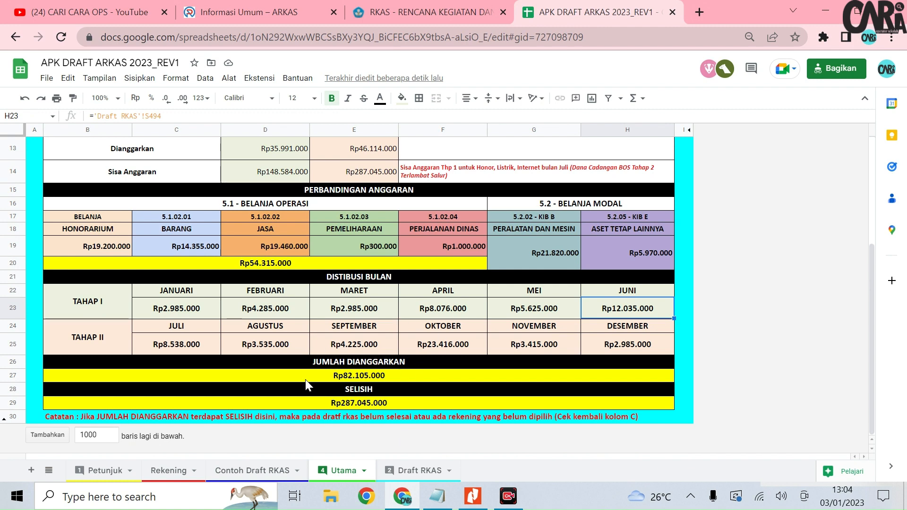
scroll(310, 313, up, 4)
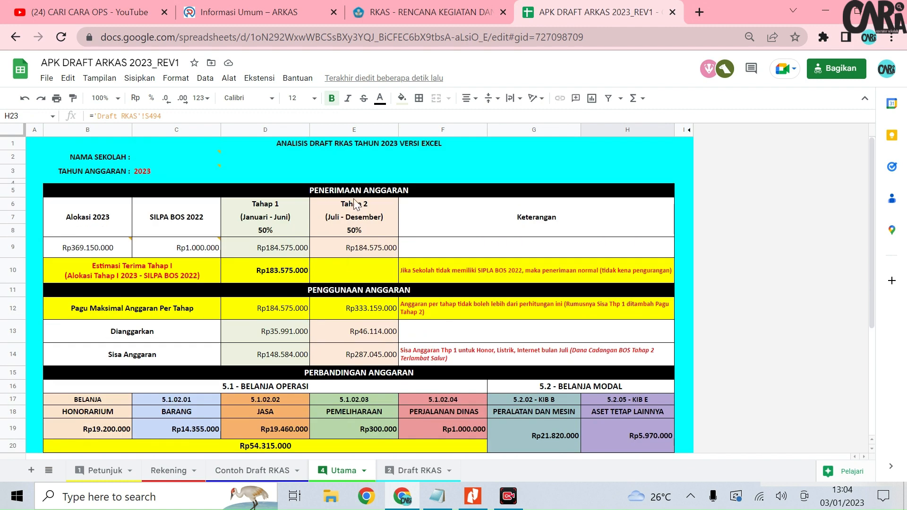